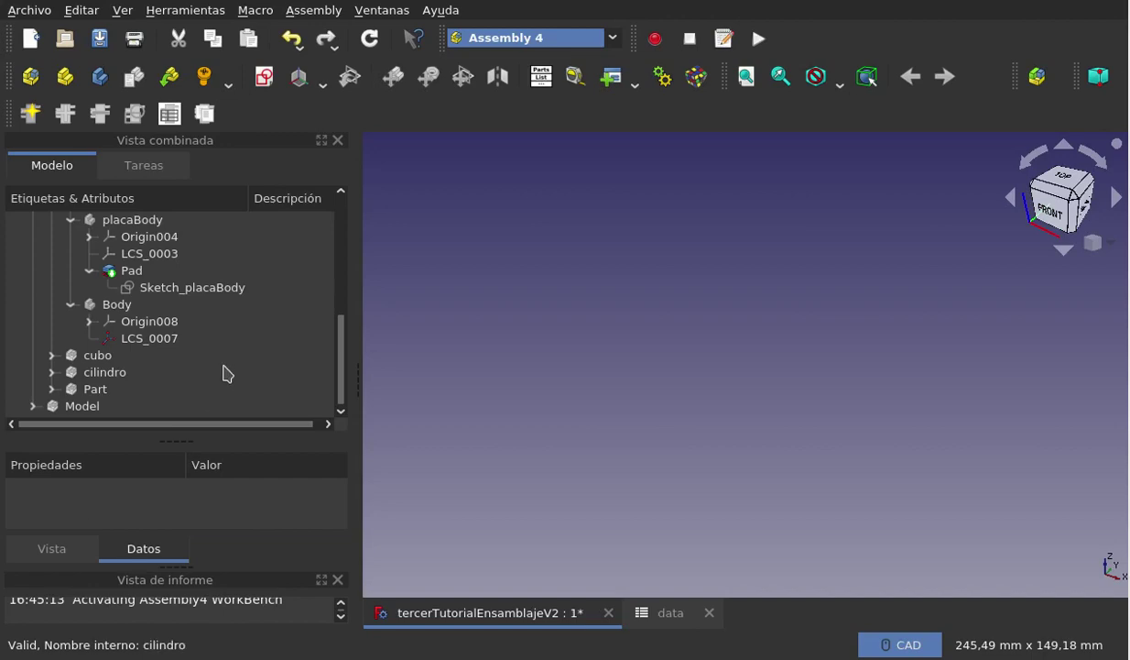
Check the existing plate sketch's attachment, then make the empty Body active
{"action": "scroll", "coordinate": [226, 367], "scroll_direction": "up", "scroll_amount": 1}
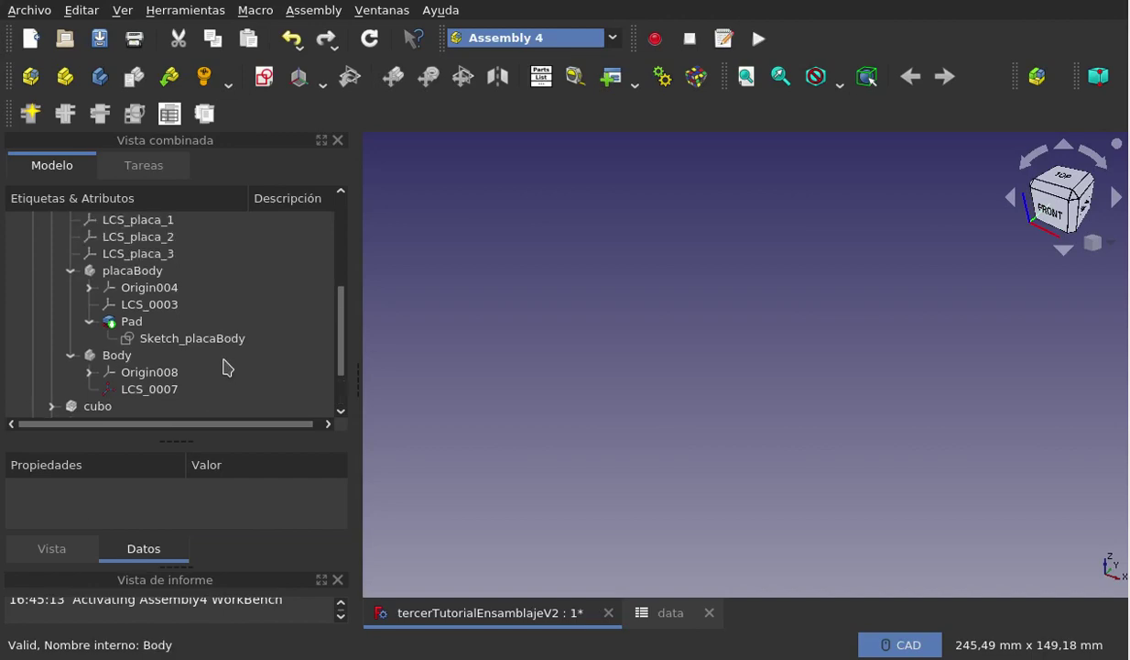
{"action": "scroll", "coordinate": [226, 367], "scroll_direction": "up", "scroll_amount": 1}
{"action": "scroll", "coordinate": [226, 358], "scroll_direction": "up", "scroll_amount": 1}
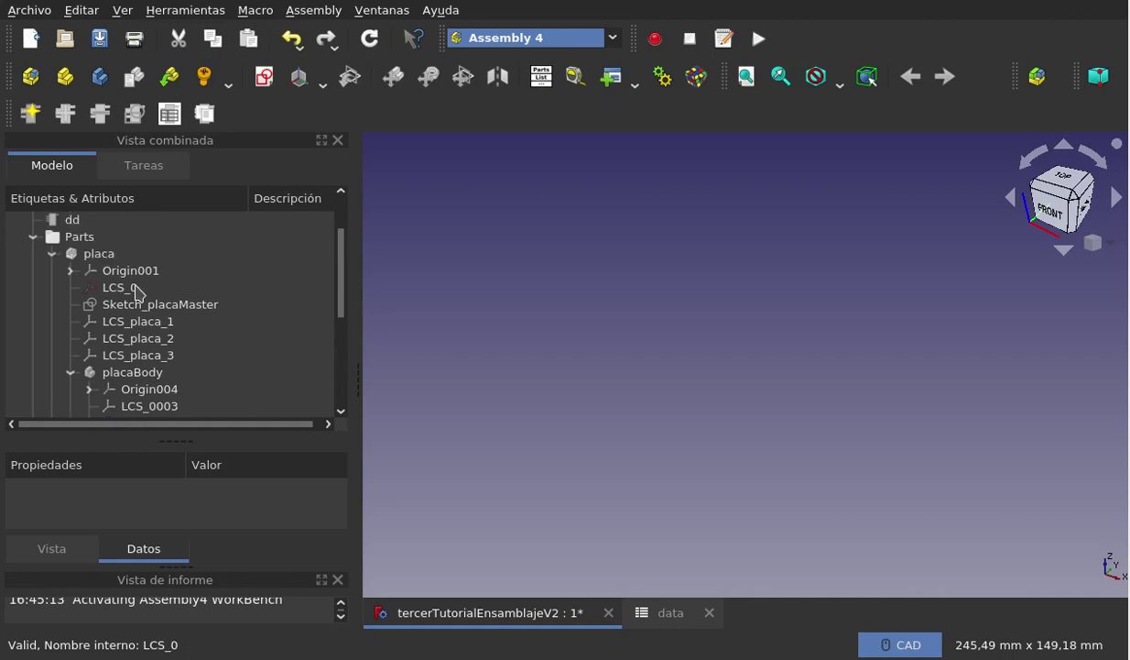
{"action": "scroll", "coordinate": [146, 291], "scroll_direction": "down", "scroll_amount": 1}
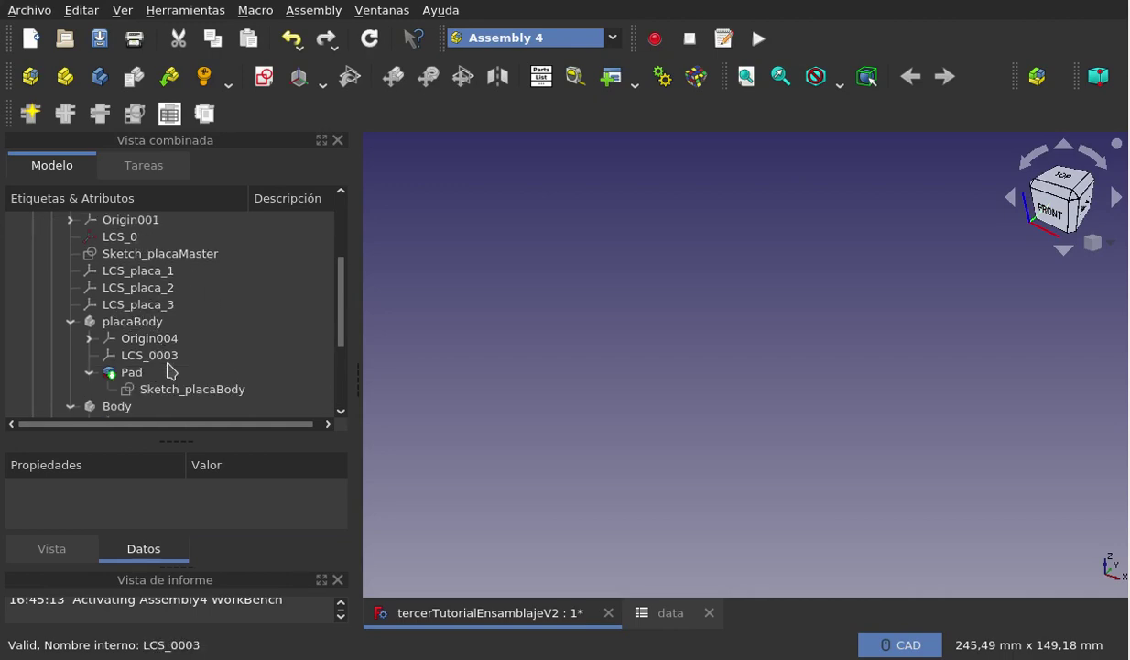
{"action": "scroll", "coordinate": [165, 380], "scroll_direction": "down", "scroll_amount": 1}
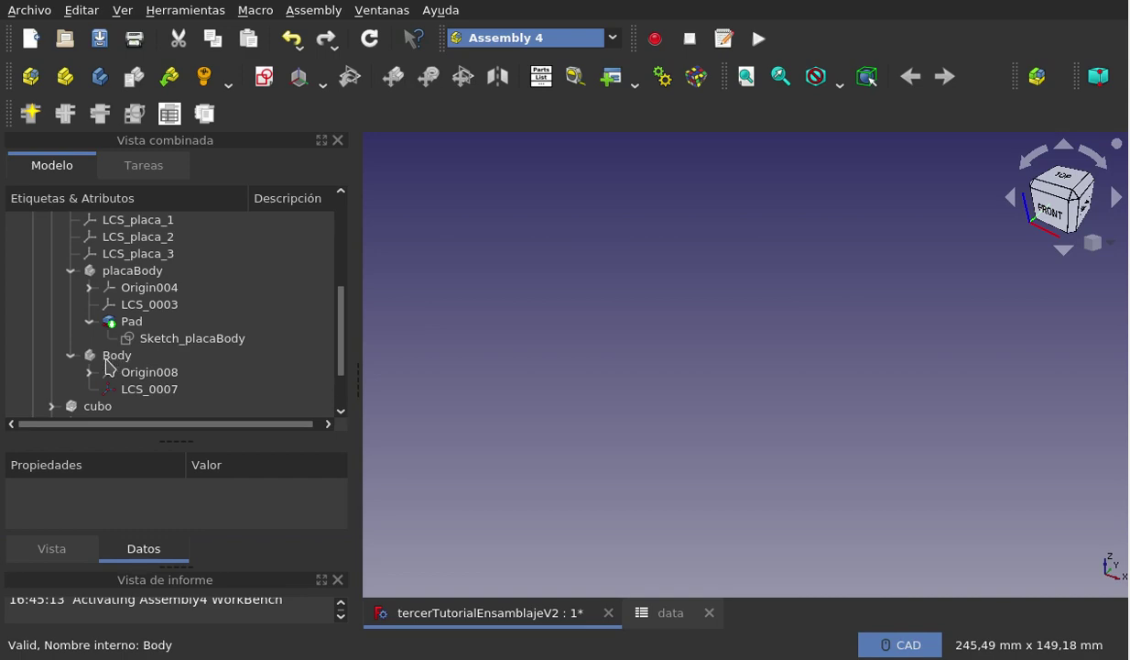
{"action": "left_click", "coordinate": [106, 355]}
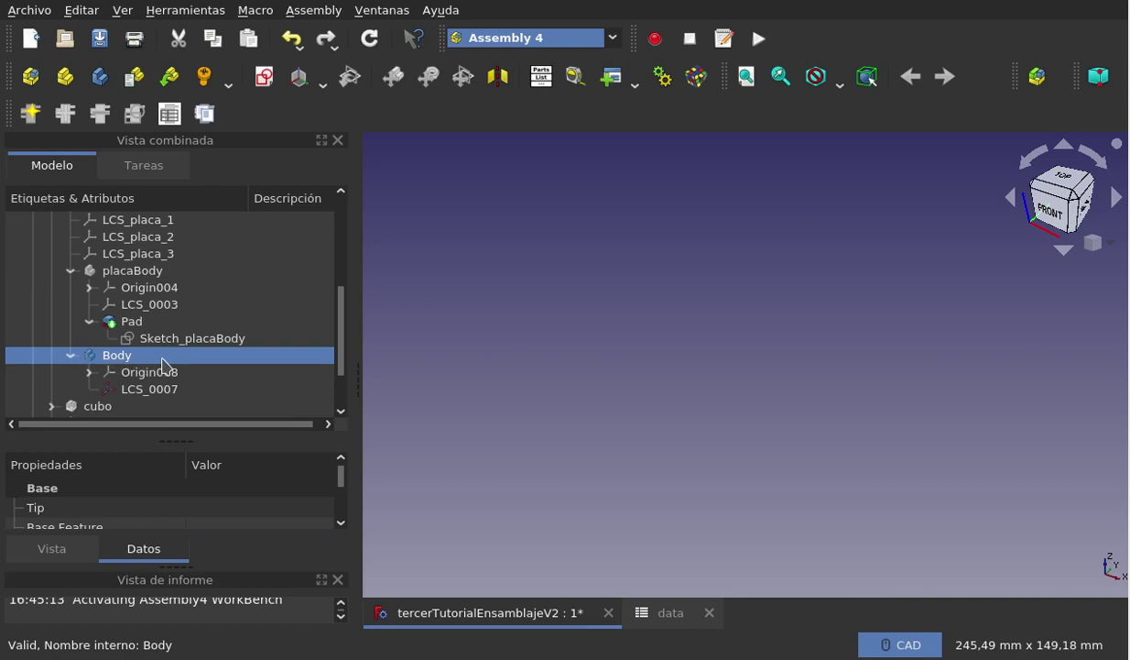
{"action": "scroll", "coordinate": [165, 367], "scroll_direction": "down", "scroll_amount": 1}
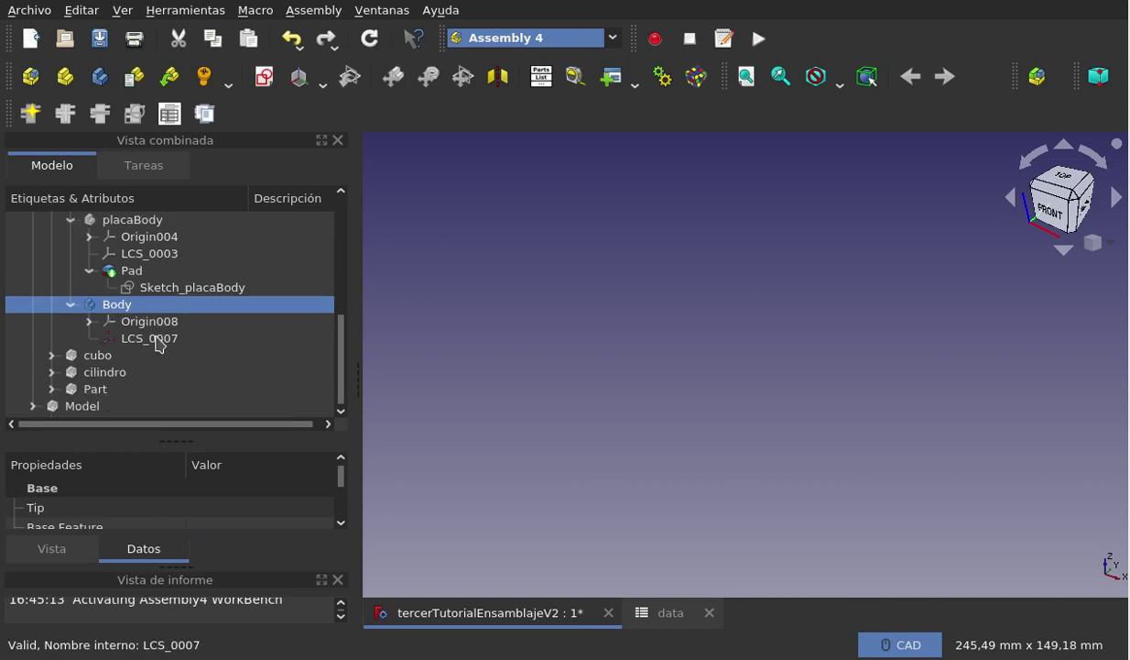
{"action": "scroll", "coordinate": [157, 344], "scroll_direction": "up", "scroll_amount": 1}
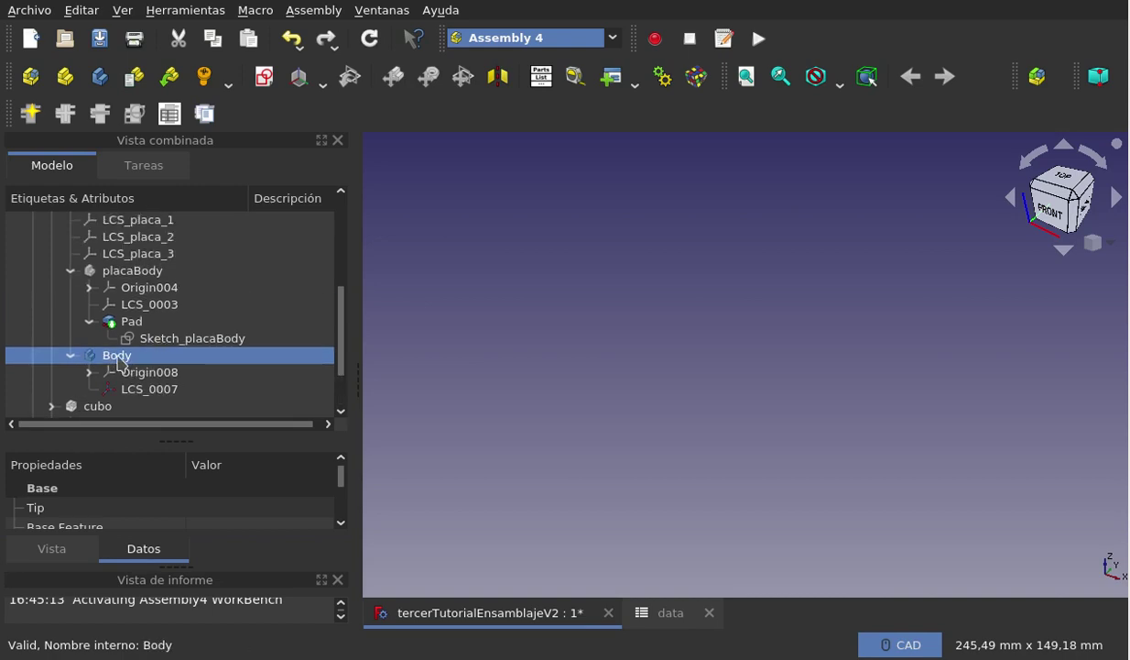
{"action": "left_click", "coordinate": [161, 341]}
{"action": "left_click", "coordinate": [146, 357]}
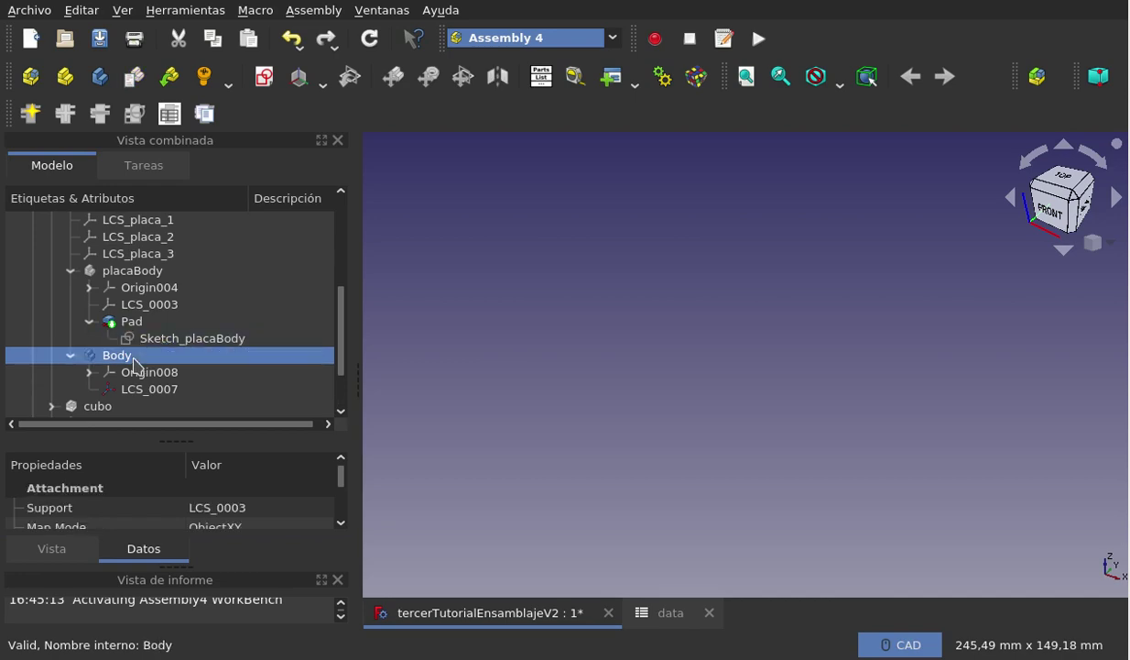
Create Sketch_Body_1 attached to LCS_0007 in Objetos de XY mode
{"action": "left_click", "coordinate": [264, 79]}
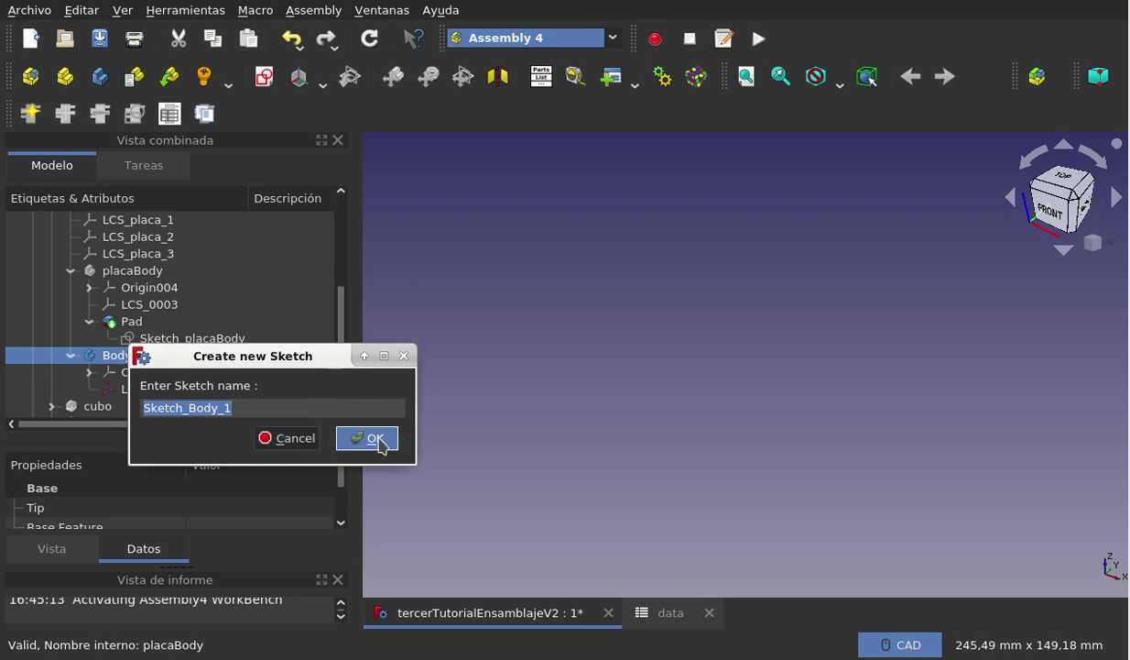
{"action": "left_click", "coordinate": [372, 438]}
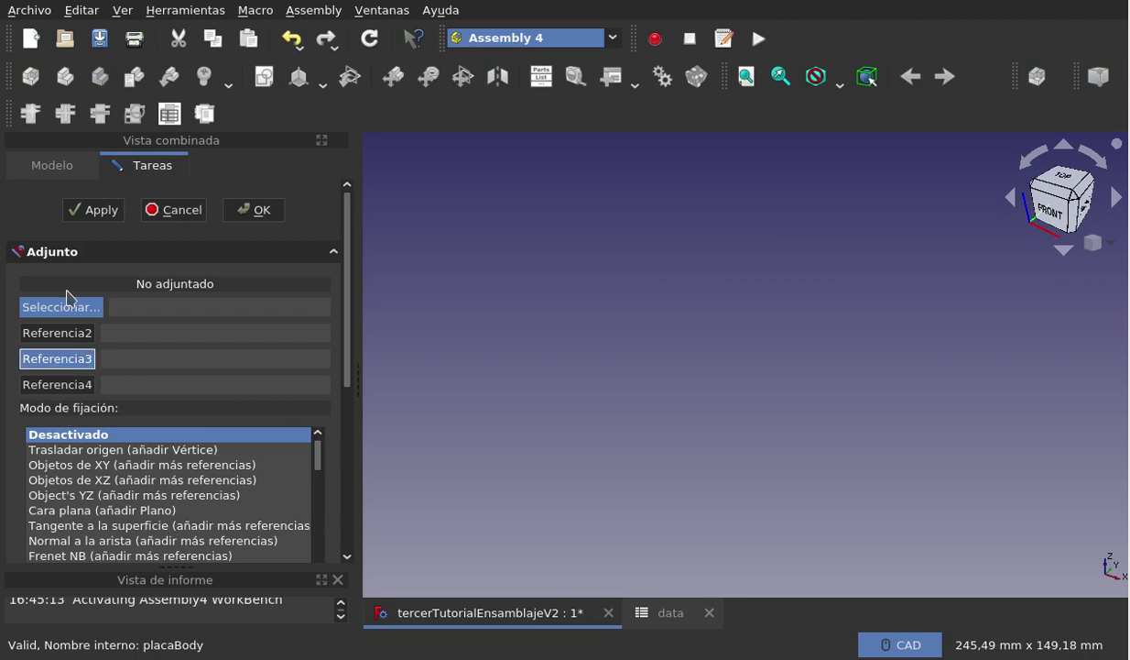
{"action": "left_click", "coordinate": [69, 171]}
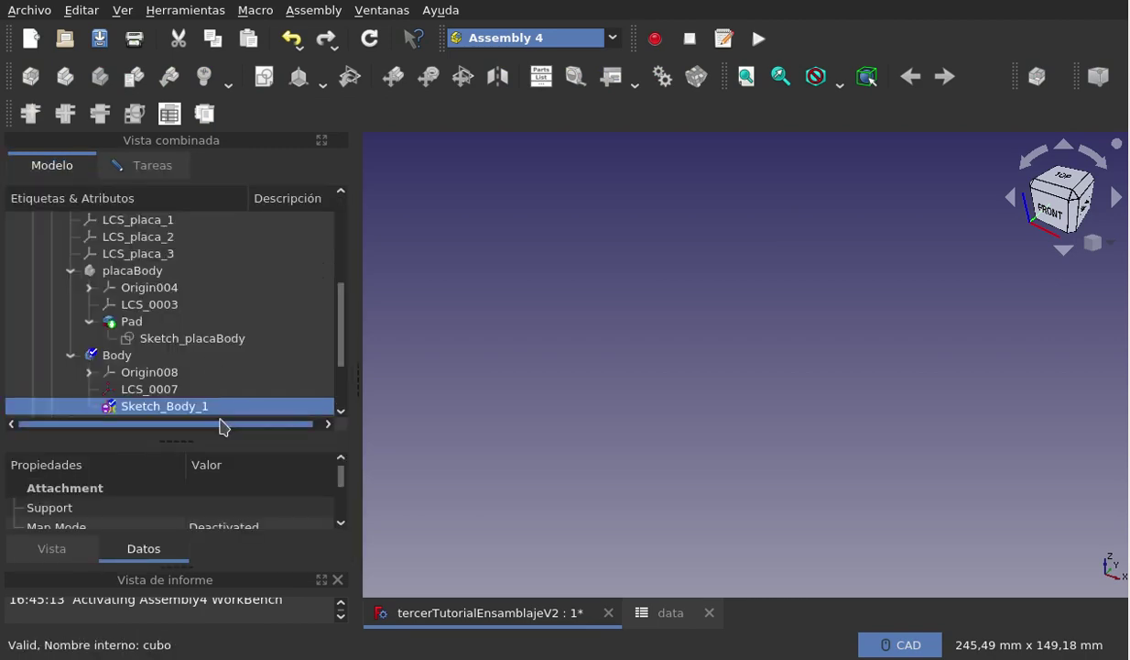
{"action": "left_click", "coordinate": [168, 390]}
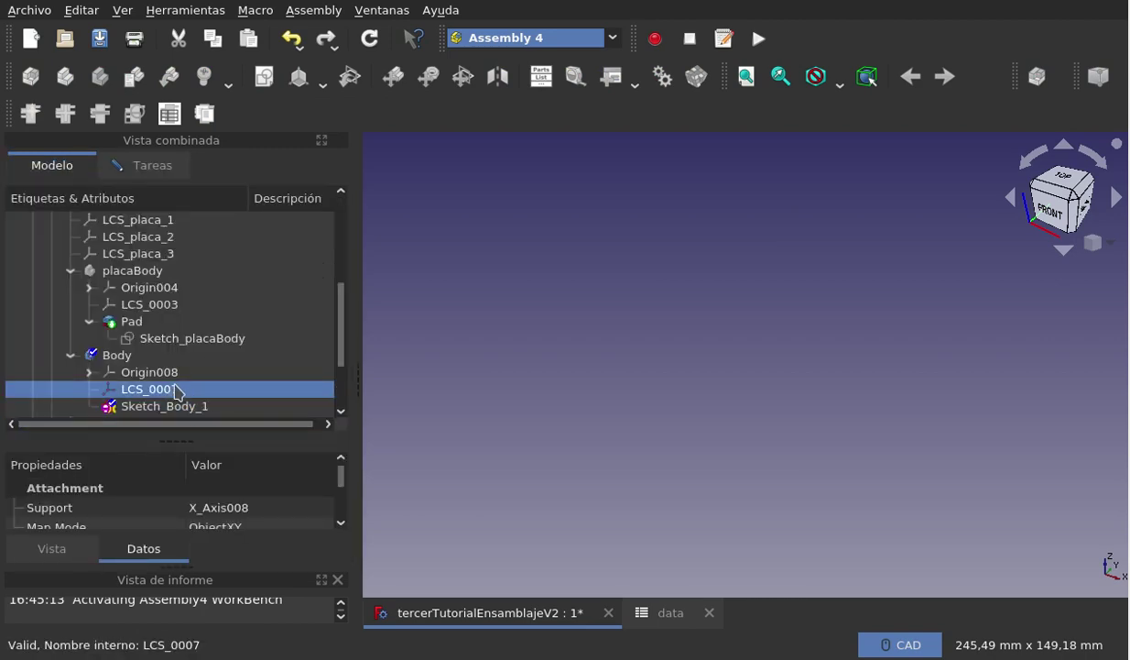
{"action": "left_click", "coordinate": [154, 174]}
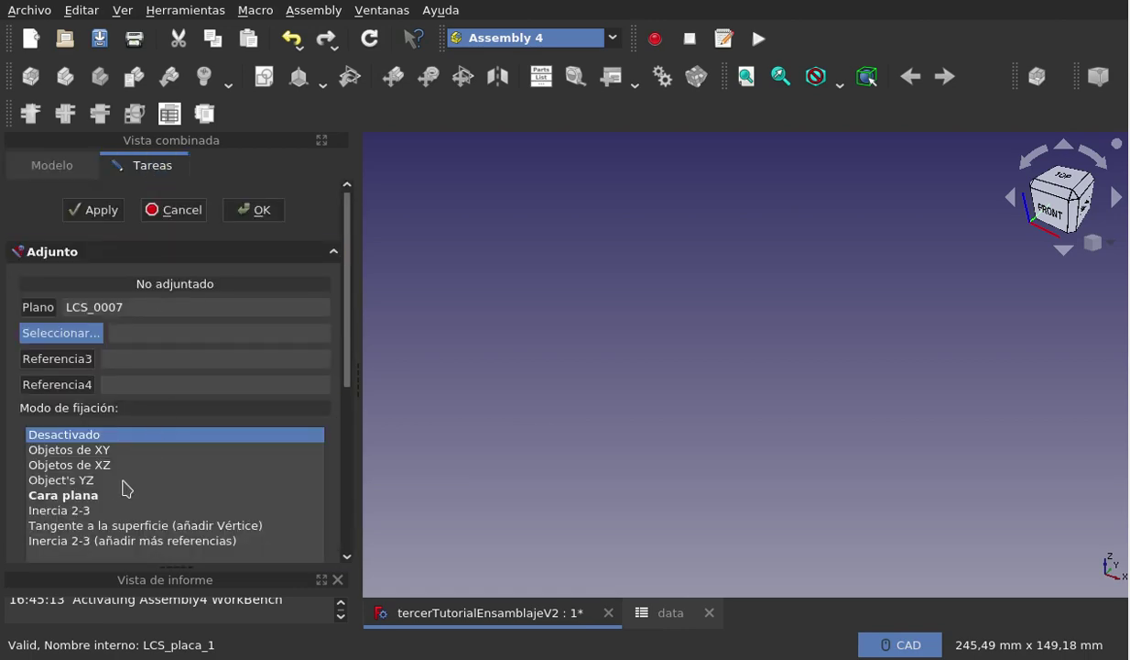
{"action": "left_click", "coordinate": [103, 450]}
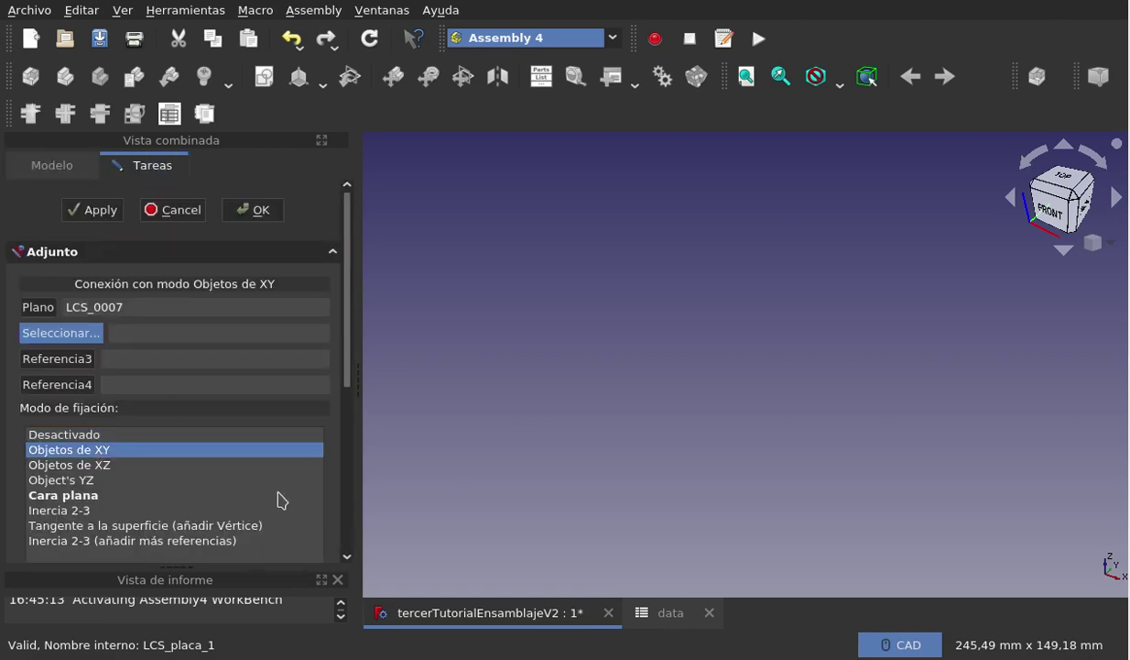
{"action": "left_click", "coordinate": [254, 213]}
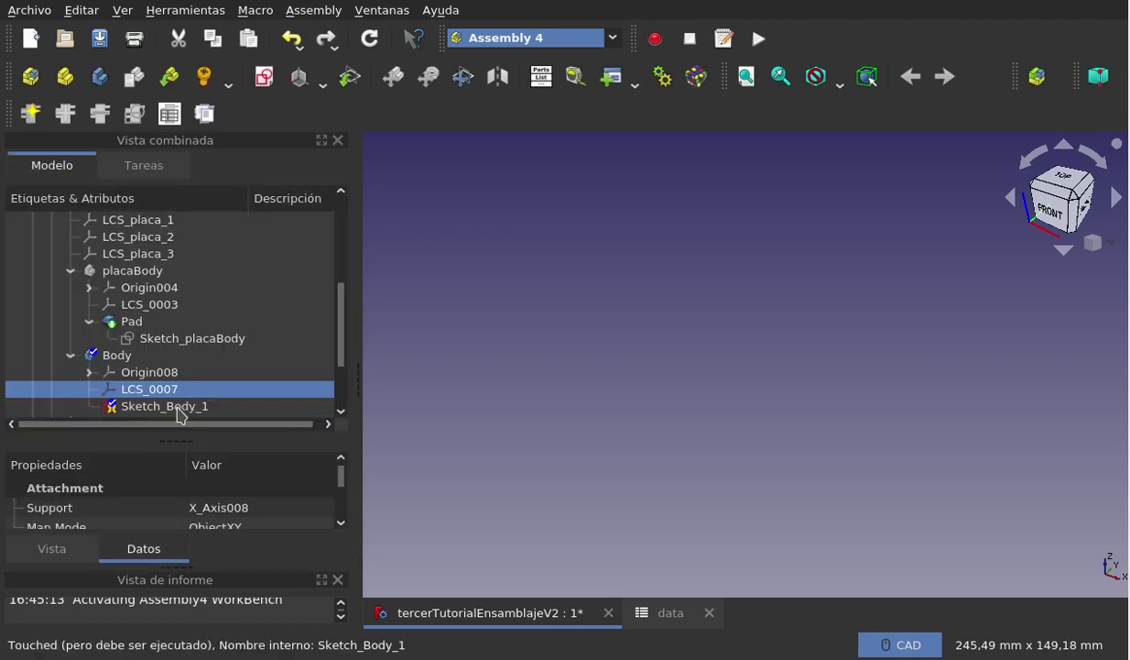
{"action": "left_click", "coordinate": [179, 409]}
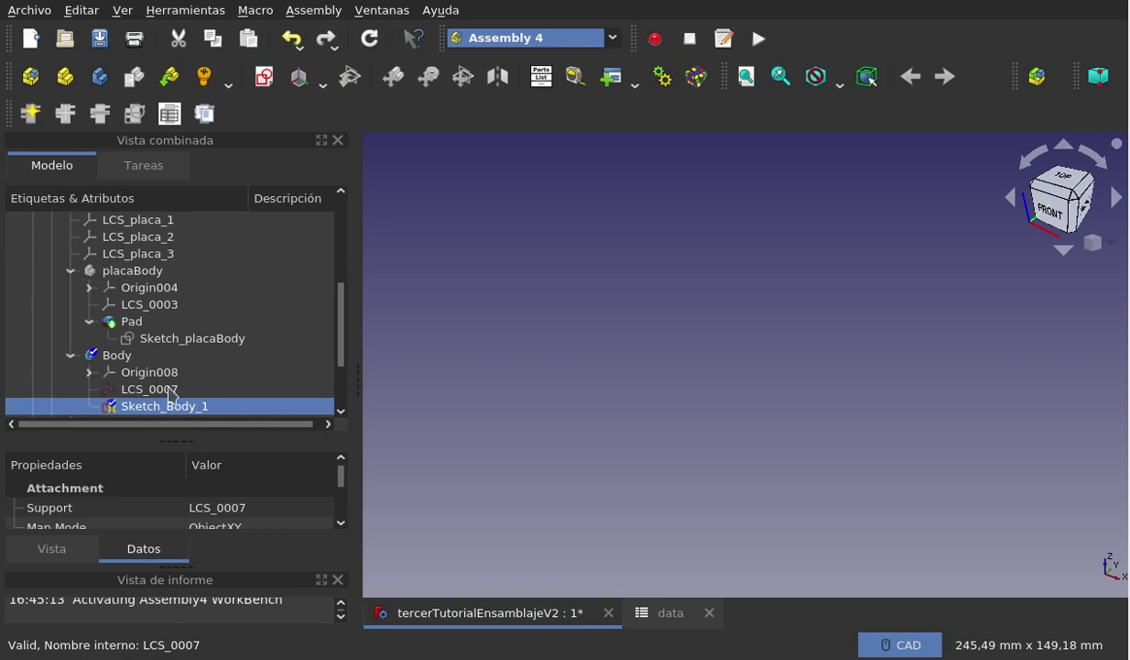
Show the Sketch_placaMaster outline in the 3D view
{"action": "scroll", "coordinate": [205, 321], "scroll_direction": "up", "scroll_amount": 2}
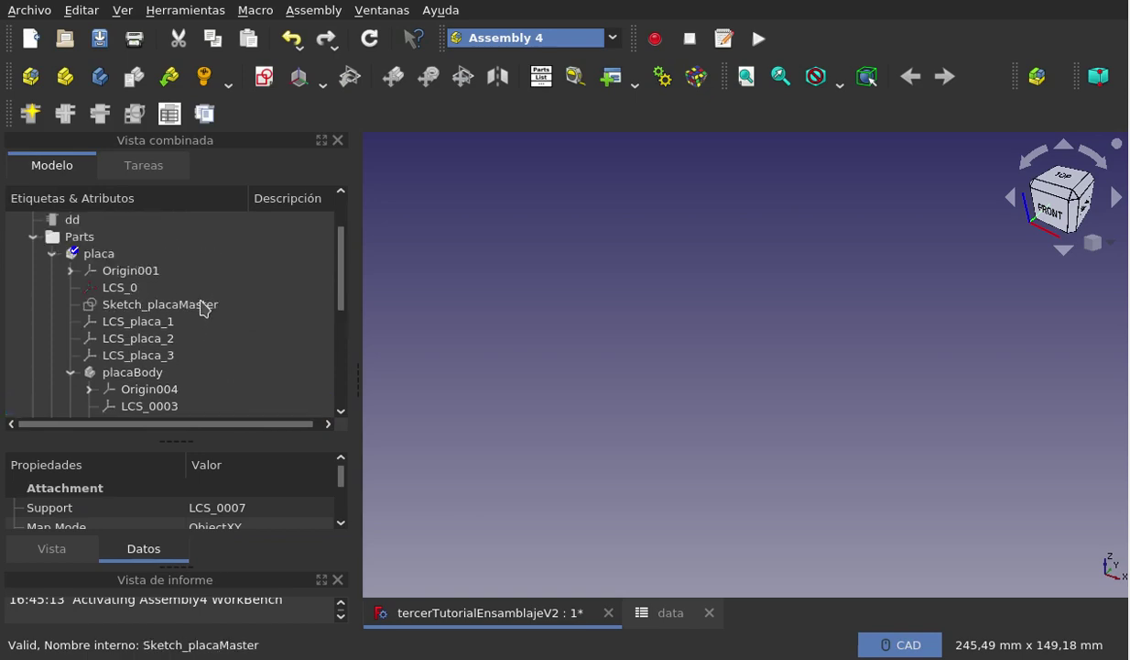
{"action": "left_click", "coordinate": [203, 307]}
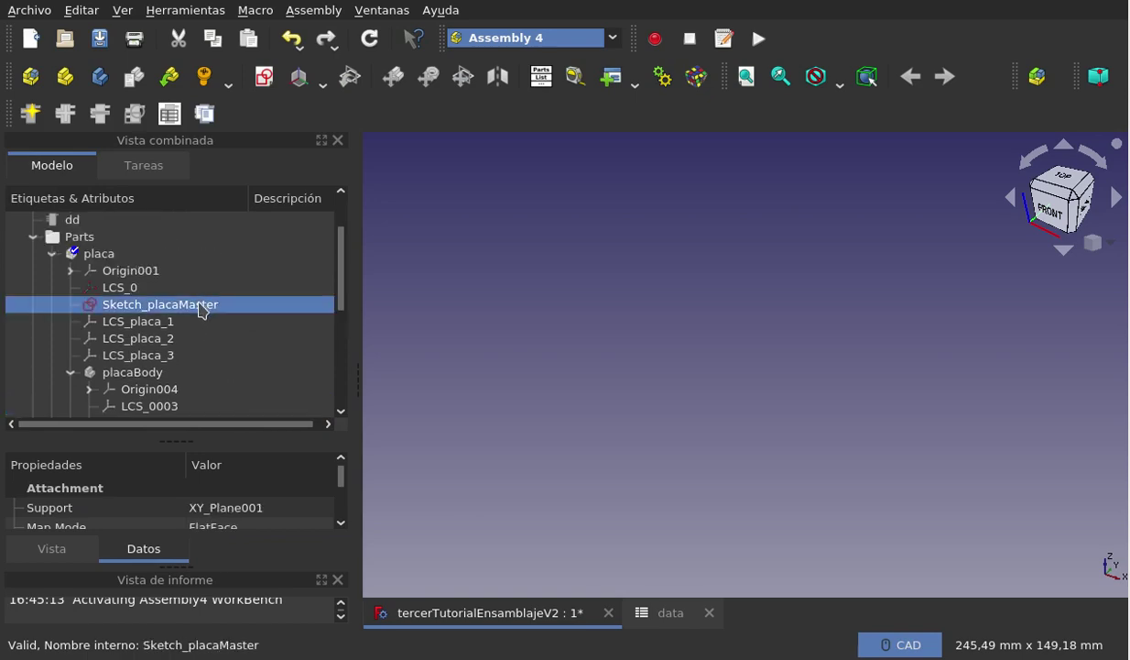
{"action": "left_click", "coordinate": [138, 254]}
{"action": "key", "text": "space"}
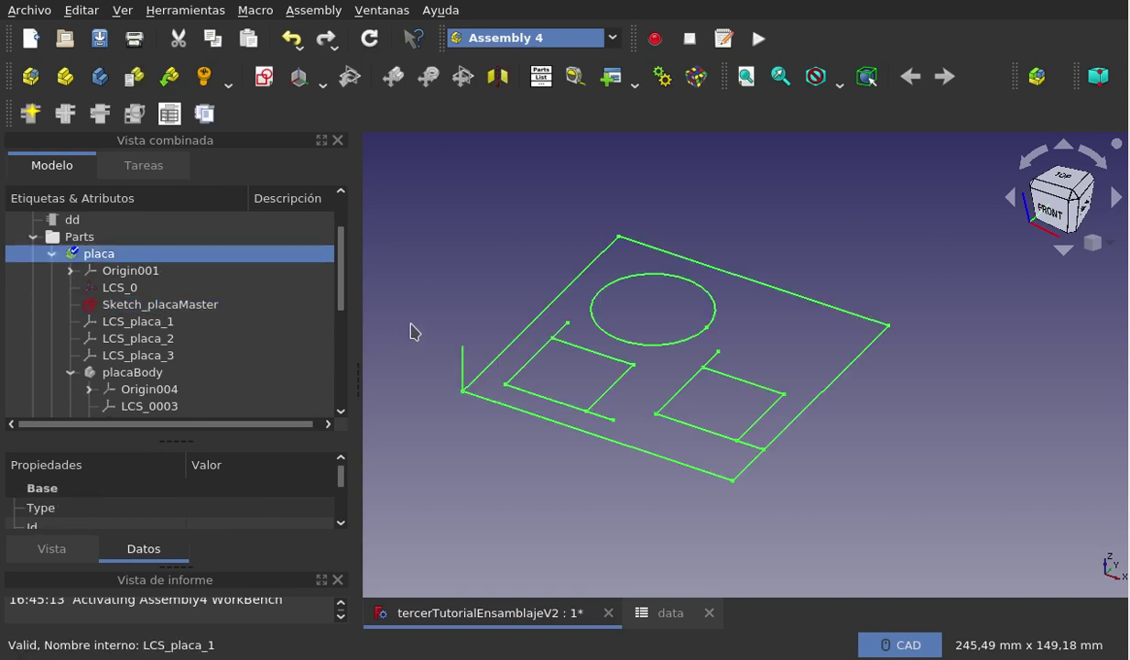
Inspect the attachments of LCS_0 and LCS_0007
{"action": "left_click", "coordinate": [146, 287]}
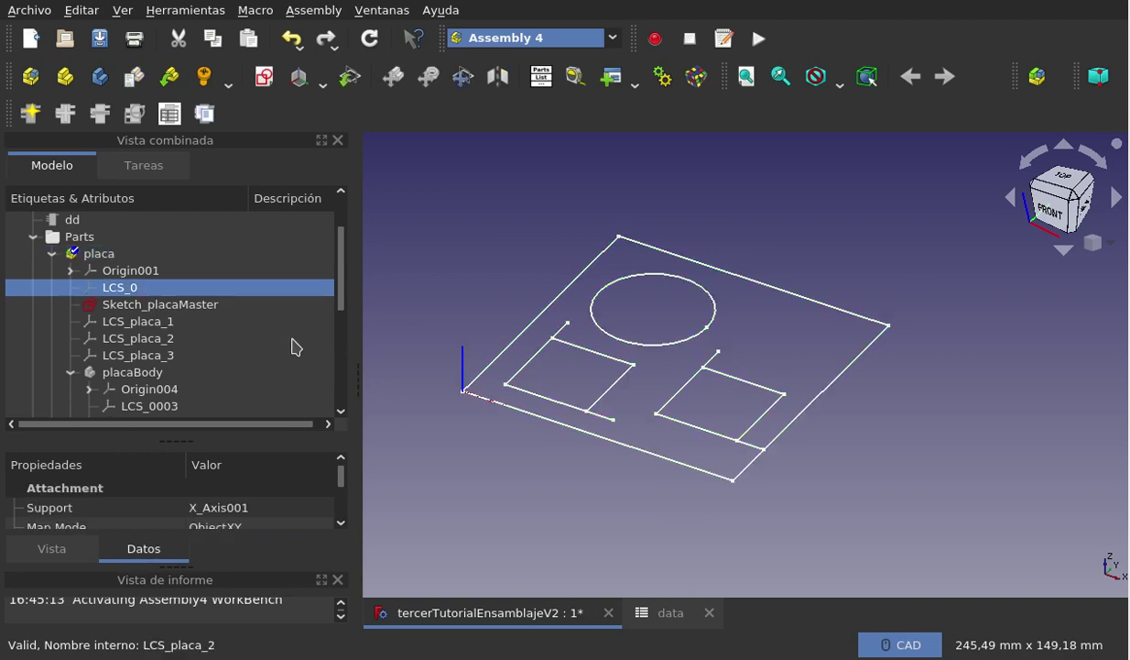
{"action": "scroll", "coordinate": [227, 318], "scroll_direction": "down", "scroll_amount": 2}
{"action": "scroll", "coordinate": [224, 316], "scroll_direction": "down", "scroll_amount": 1}
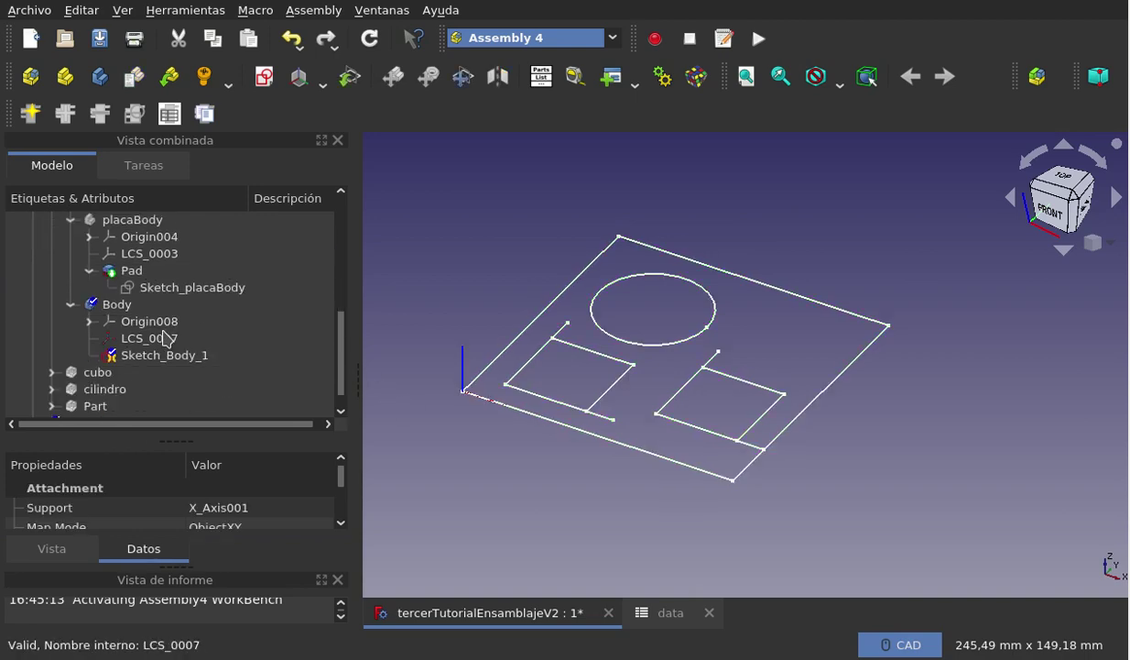
{"action": "left_click", "coordinate": [163, 337]}
{"action": "scroll", "coordinate": [272, 257], "scroll_direction": "up", "scroll_amount": 1}
{"action": "scroll", "coordinate": [260, 260], "scroll_direction": "up", "scroll_amount": 2}
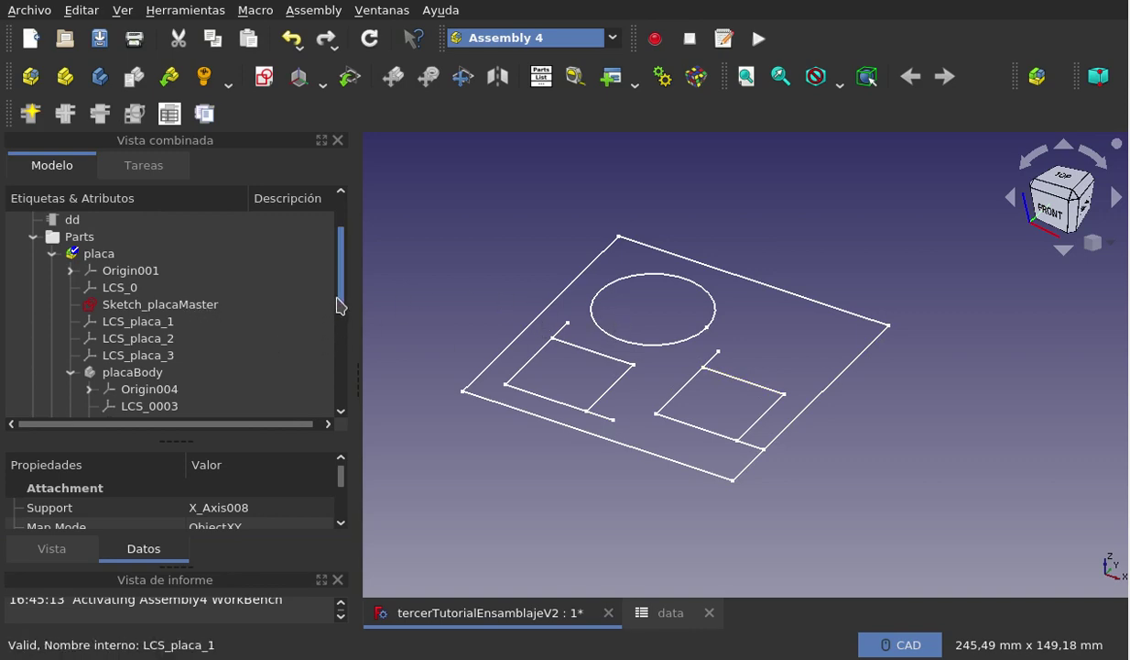
Select Sketch_Body_1 and dismiss its context menu without choosing an action
{"action": "left_click_drag", "start_coordinate": [338, 295], "coordinate": [334, 361]}
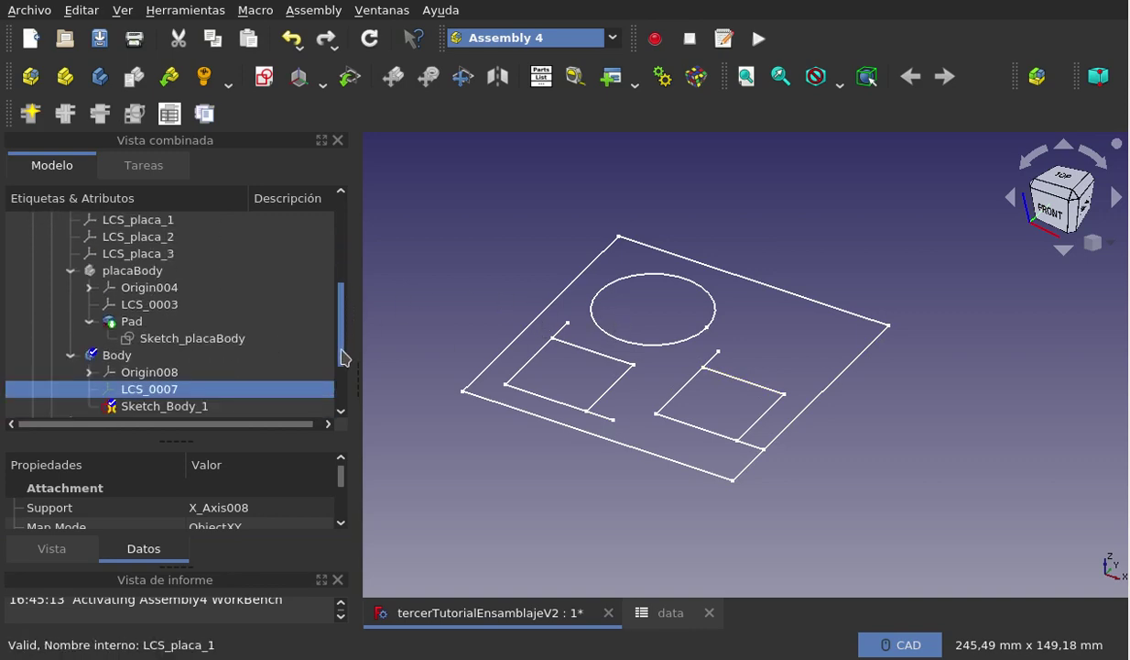
{"action": "left_click", "coordinate": [179, 392]}
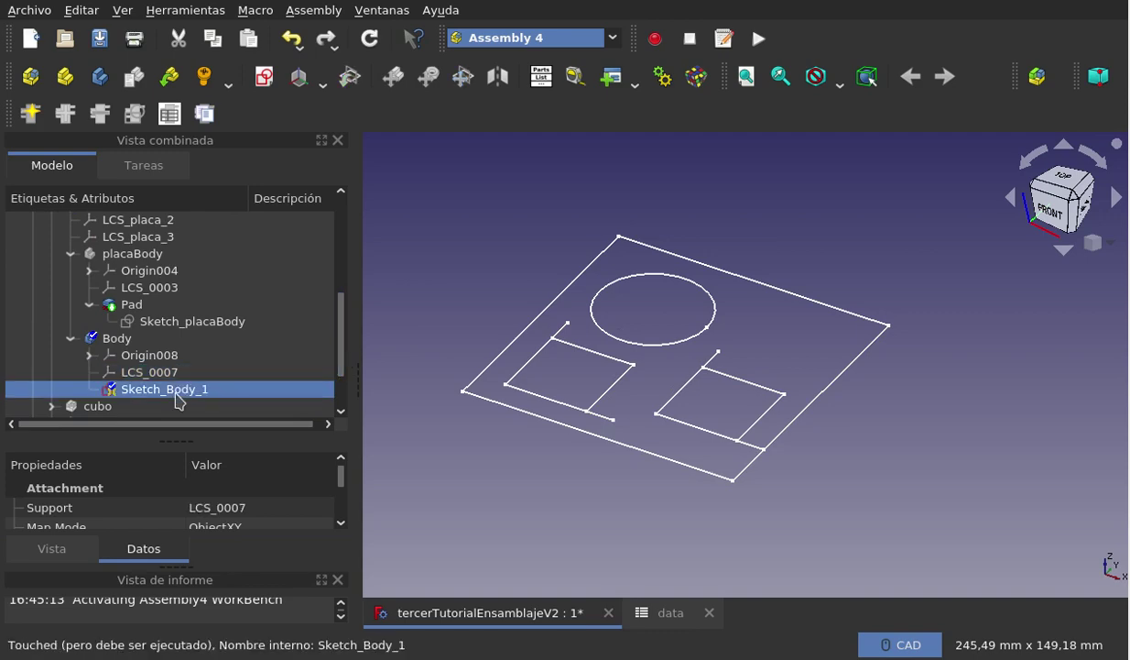
{"action": "right_click", "coordinate": [177, 395]}
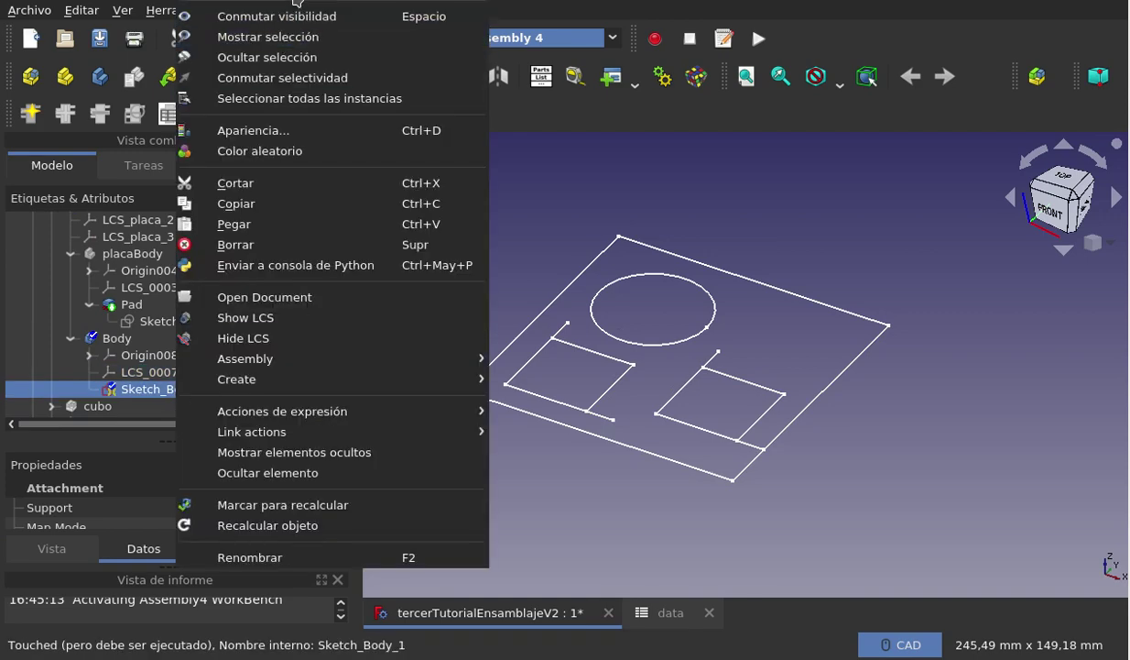
{"action": "left_click", "coordinate": [561, 158]}
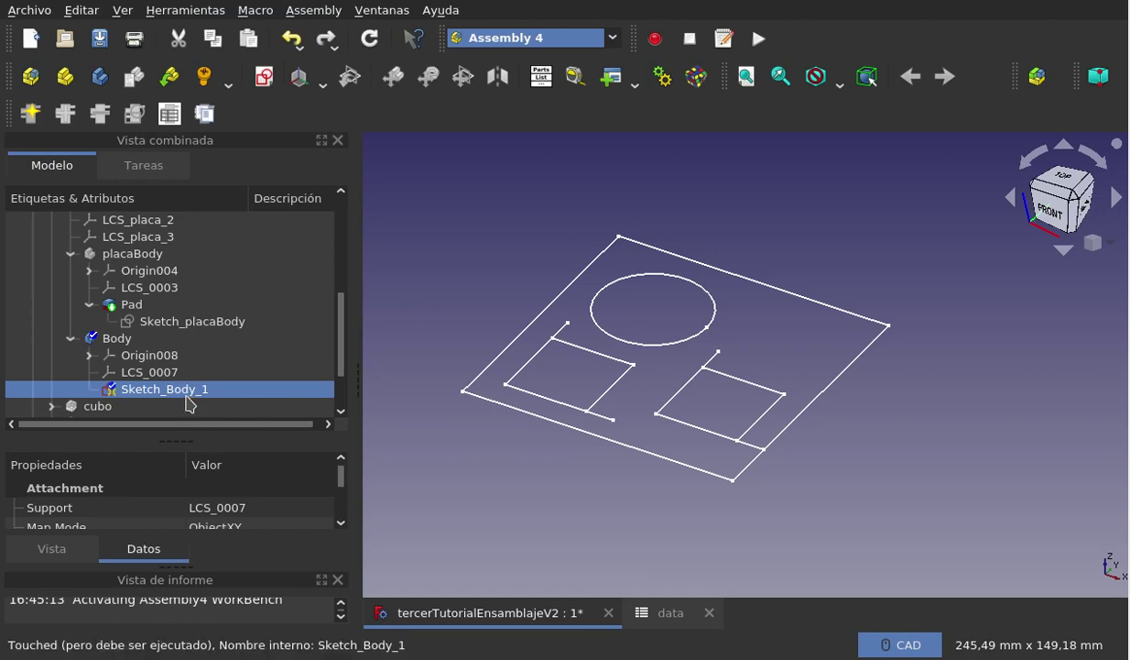
Open Sketch_Body_1 for editing with the Sketch_placaMaster outline kept visible
{"action": "double_click", "coordinate": [184, 394]}
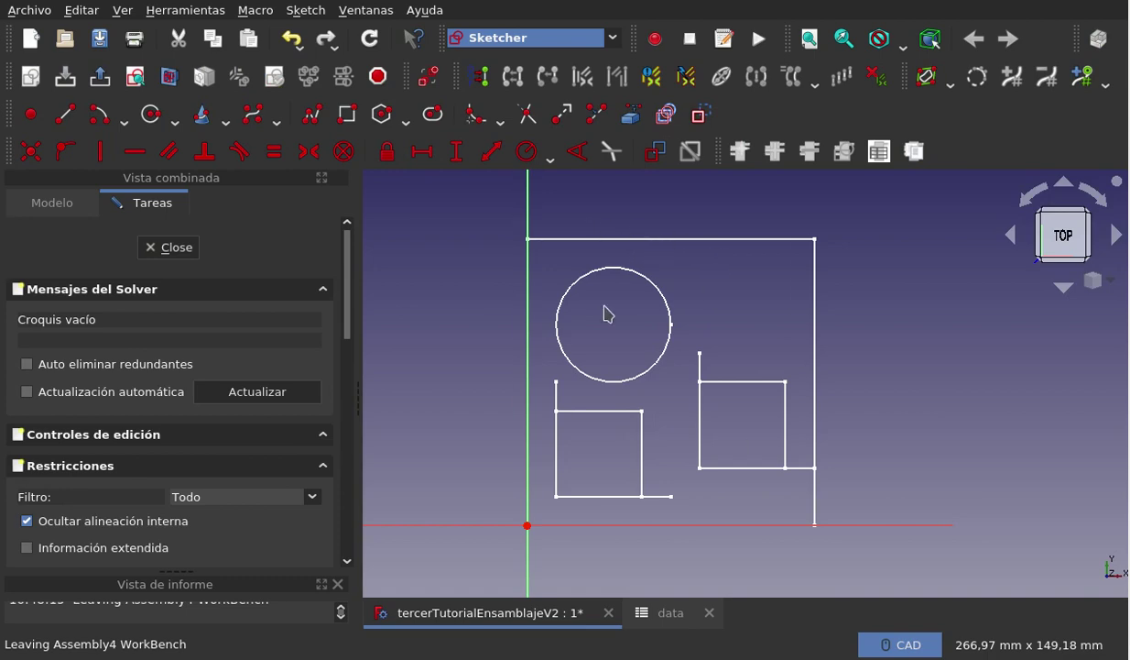
{"action": "left_click", "coordinate": [52, 206]}
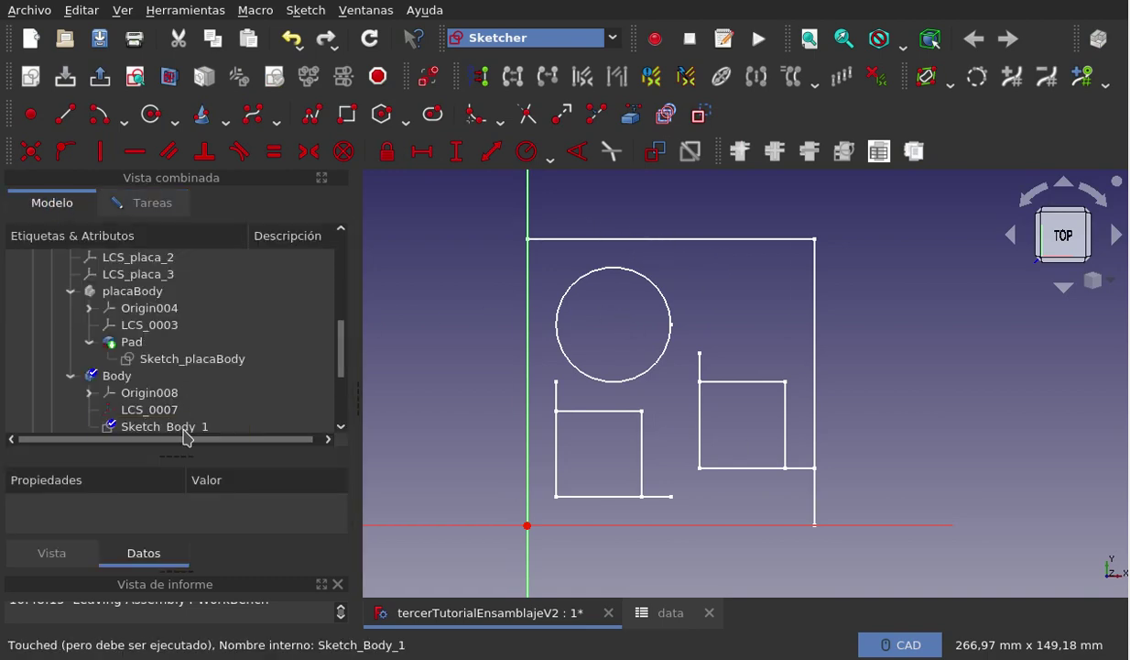
{"action": "scroll", "coordinate": [229, 366], "scroll_direction": "up", "scroll_amount": 1}
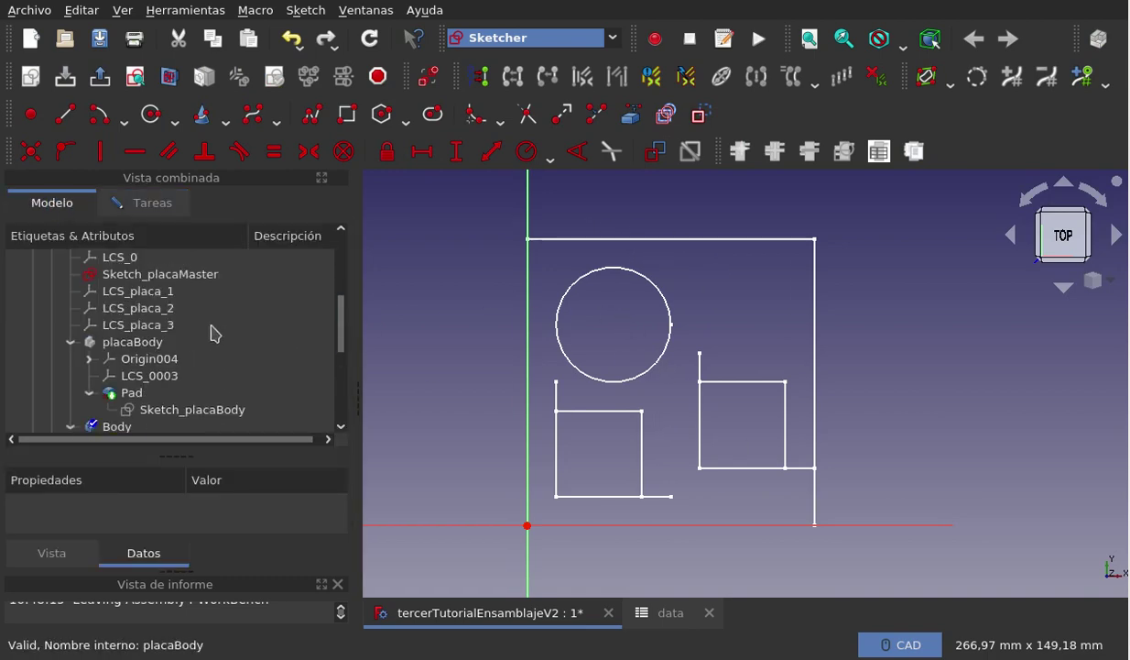
{"action": "left_click", "coordinate": [204, 284]}
{"action": "key", "text": "space"}
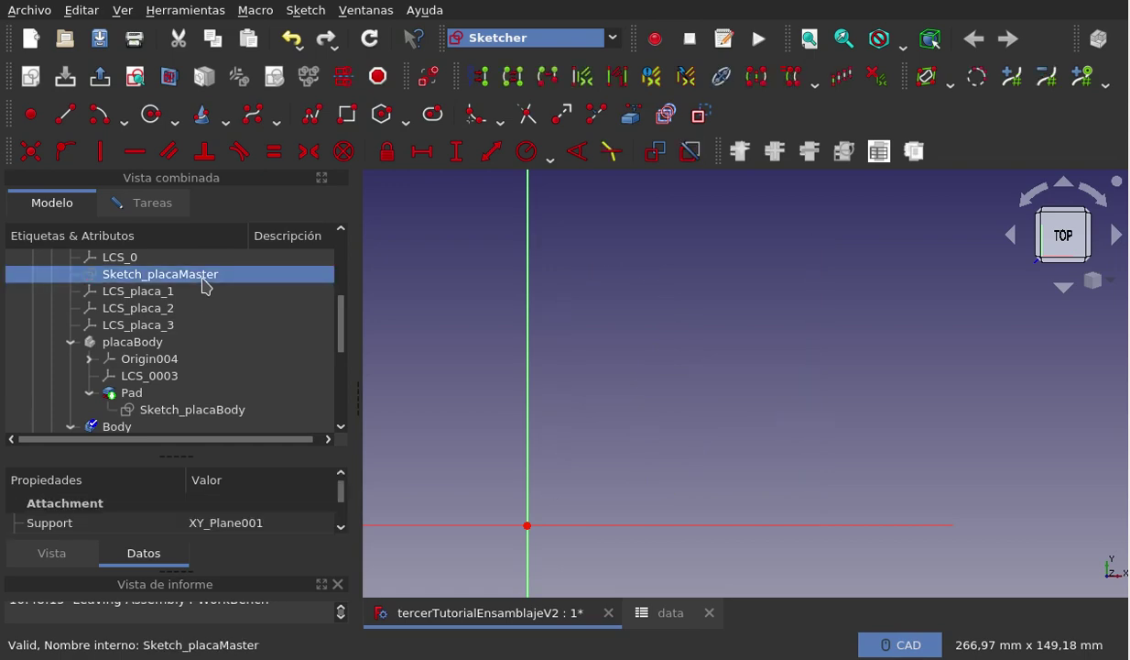
{"action": "key", "text": "space"}
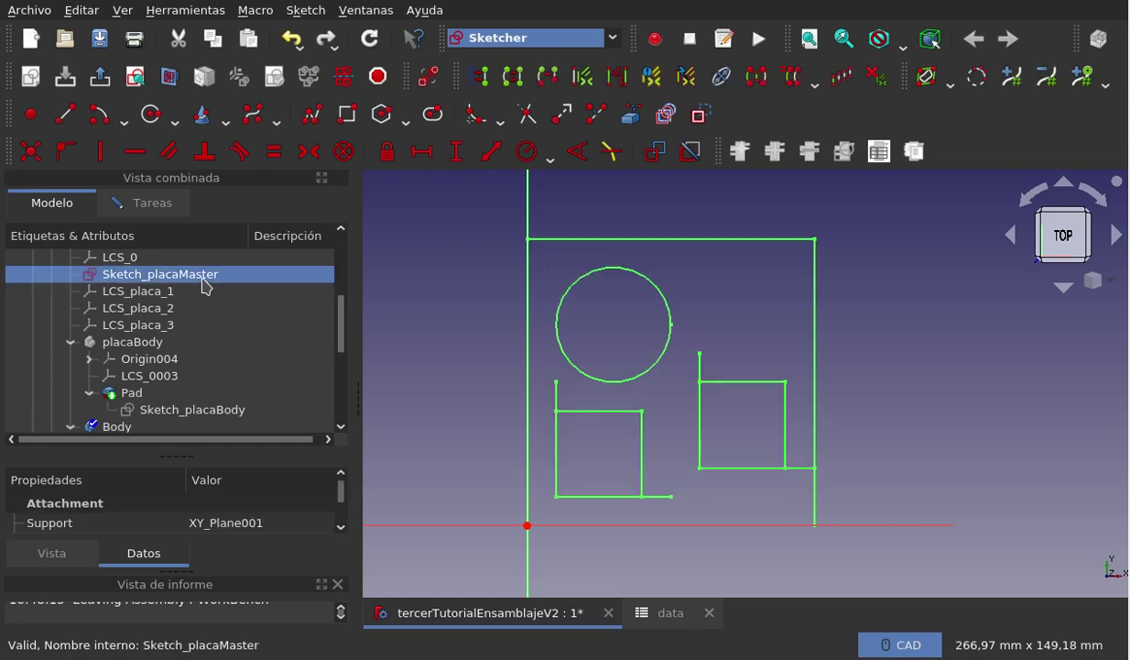
{"action": "left_click", "coordinate": [416, 324]}
{"action": "scroll", "coordinate": [293, 379], "scroll_direction": "down", "scroll_amount": 2}
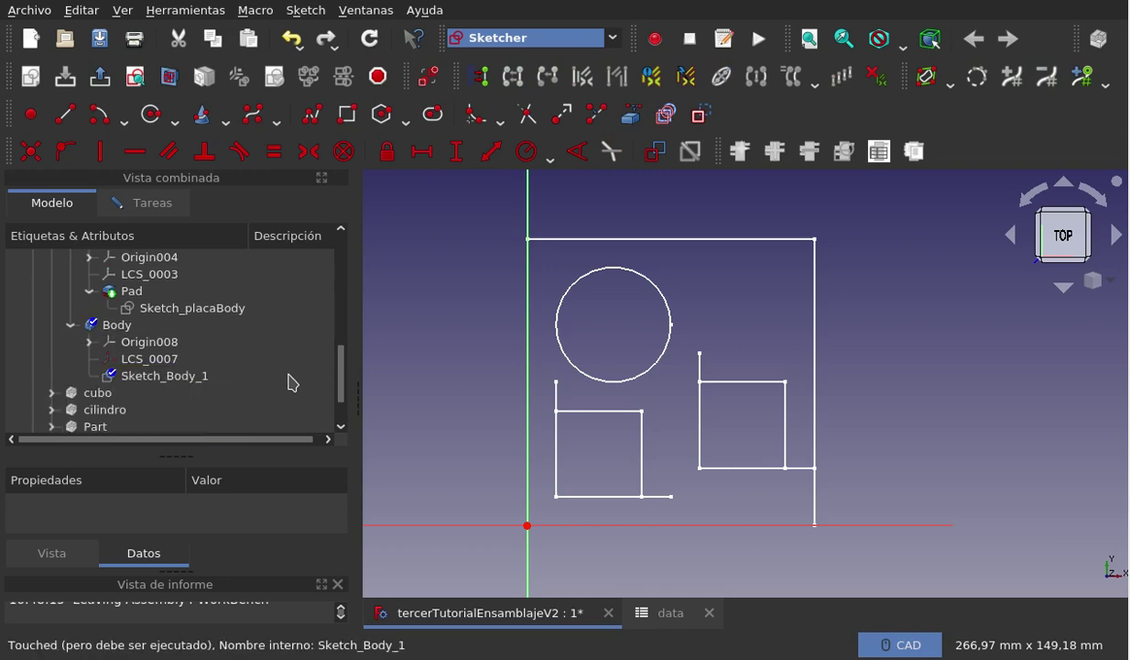
{"action": "left_click", "coordinate": [184, 377]}
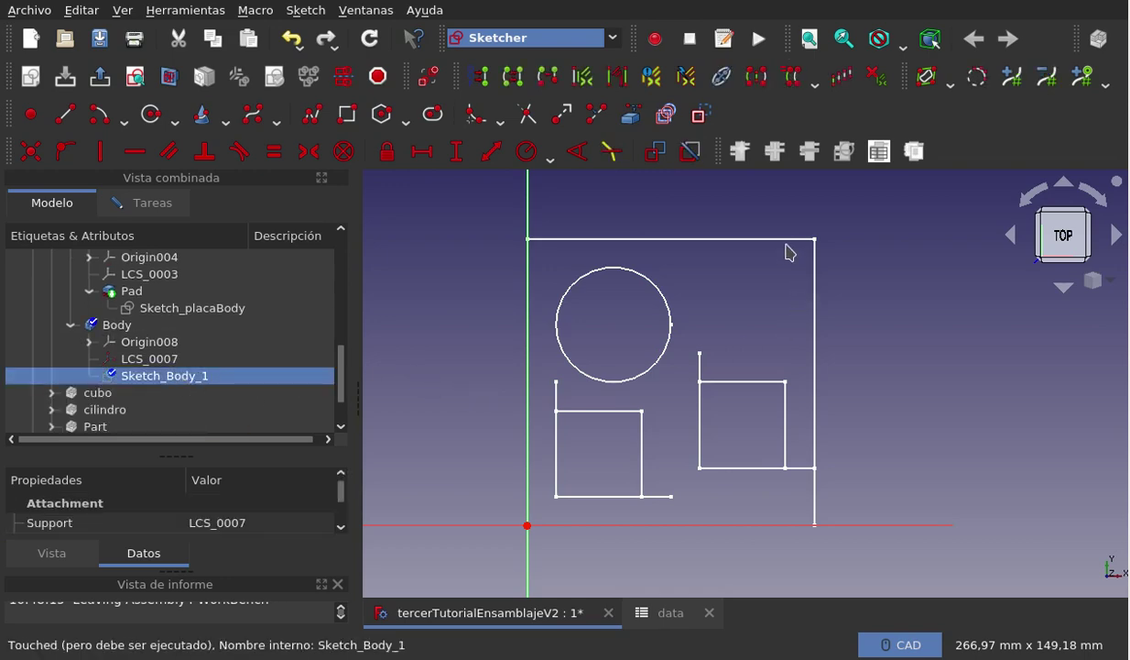
Carbon-copy the Sketch_placaMaster geometry and constraints into Sketch_Body_1
{"action": "left_click", "coordinate": [668, 116]}
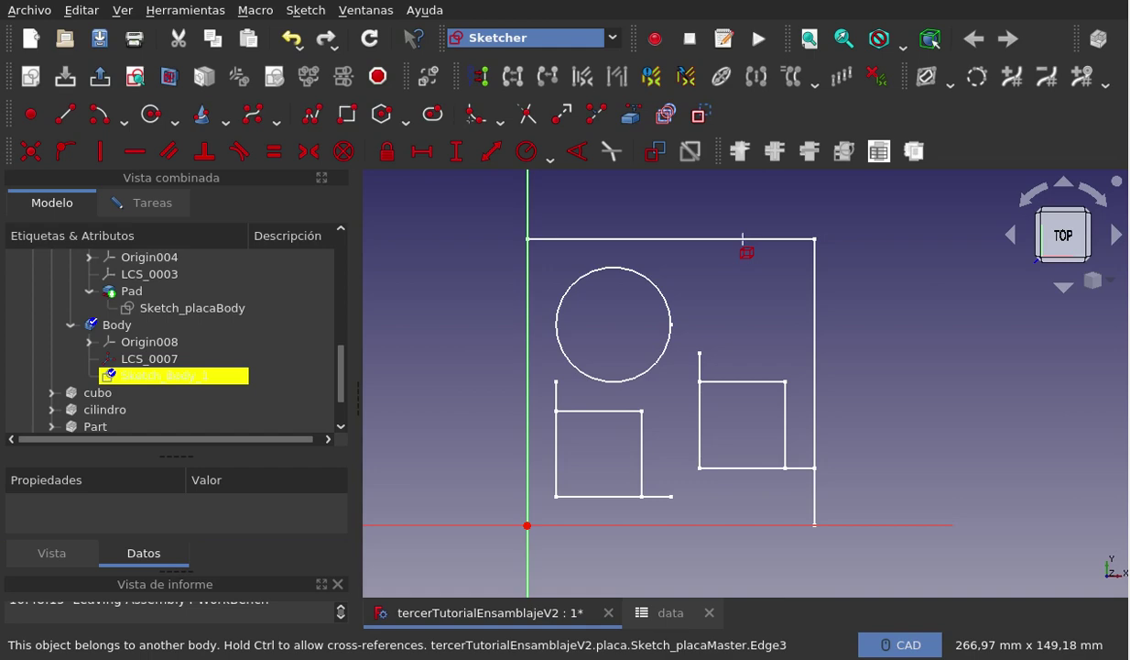
{"action": "left_click", "coordinate": [742, 239], "text": "ctrl"}
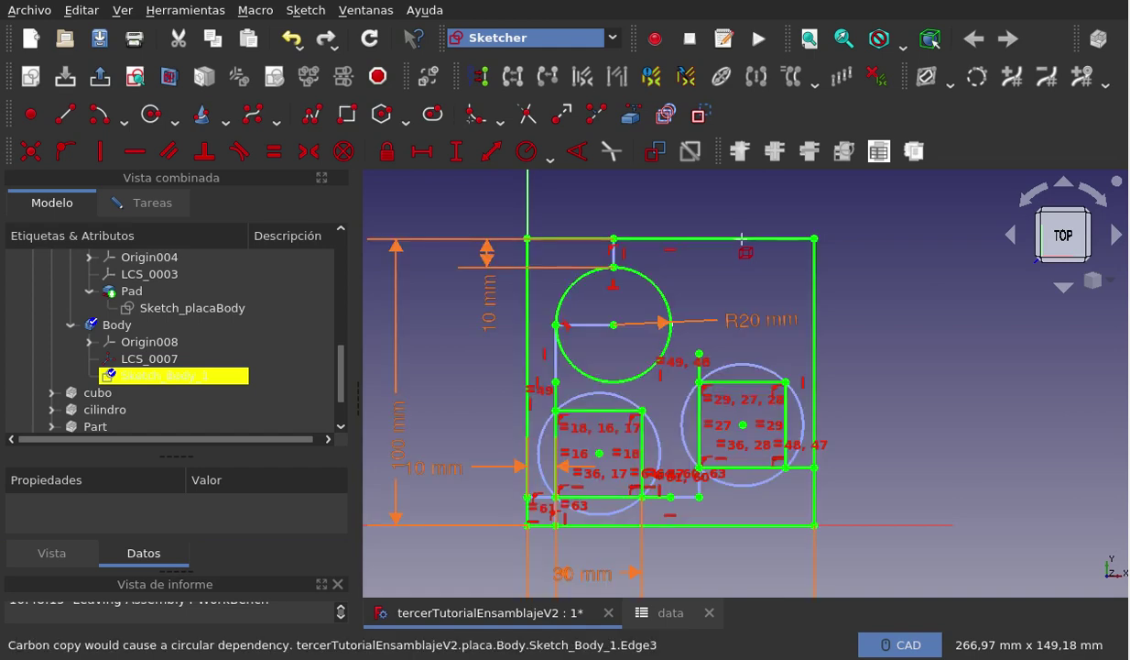
{"action": "scroll", "coordinate": [431, 354], "scroll_direction": "up", "scroll_amount": 4}
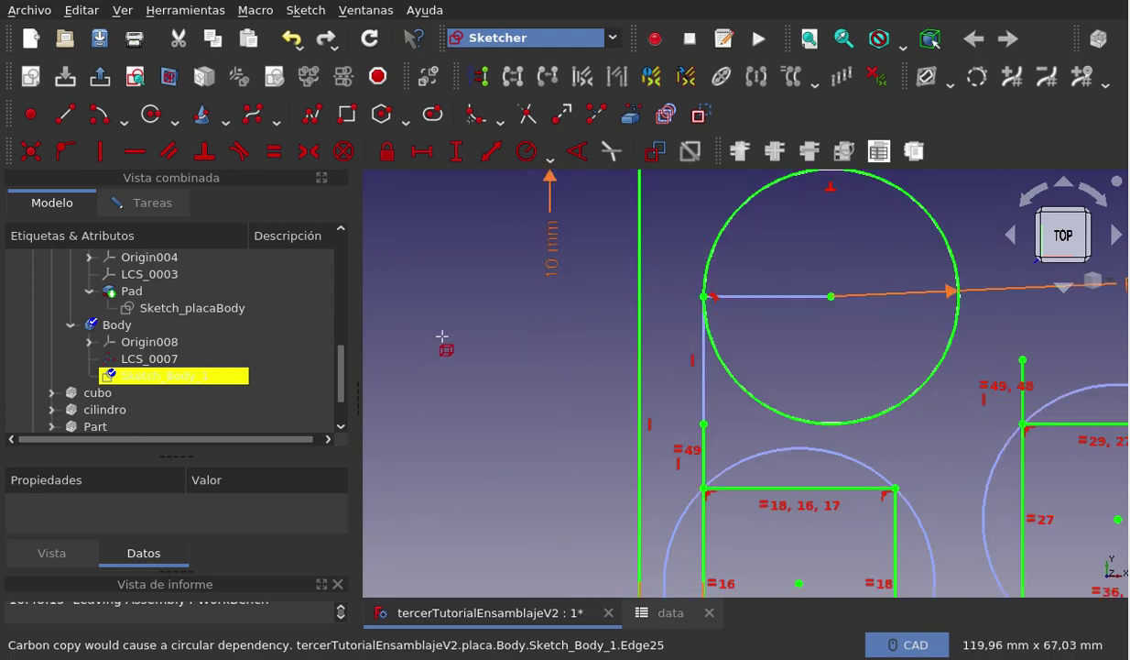
{"action": "scroll", "coordinate": [442, 339], "scroll_direction": "down", "scroll_amount": 4}
{"action": "scroll", "coordinate": [449, 337], "scroll_direction": "down", "scroll_amount": 3}
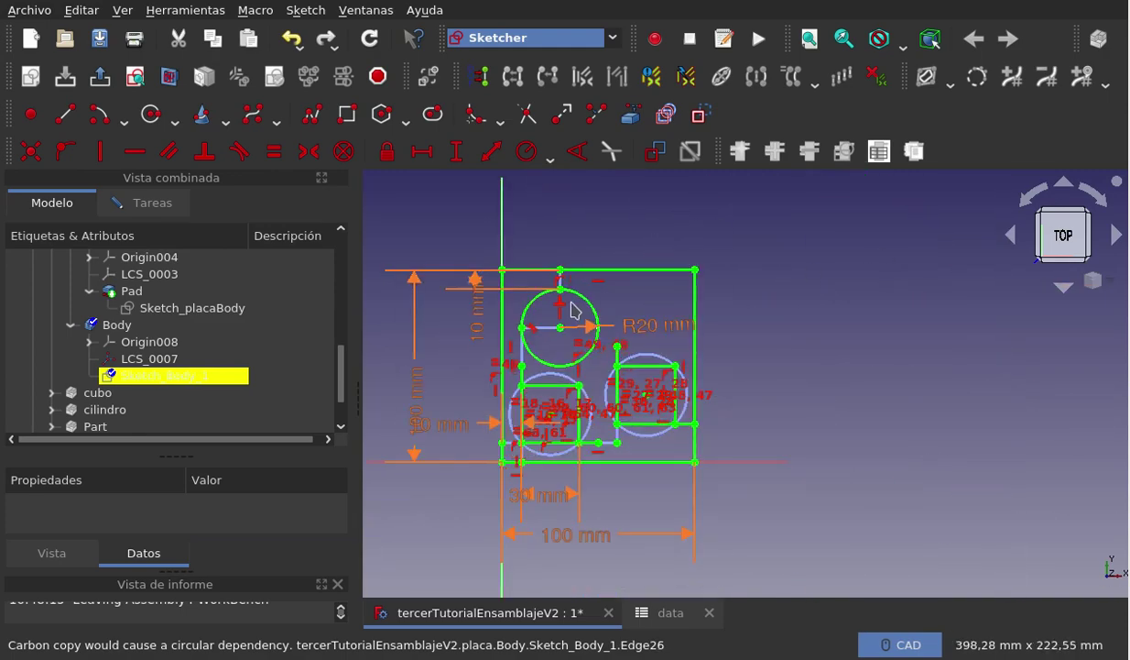
{"action": "left_click_drag", "start_coordinate": [344, 375], "coordinate": [344, 324]}
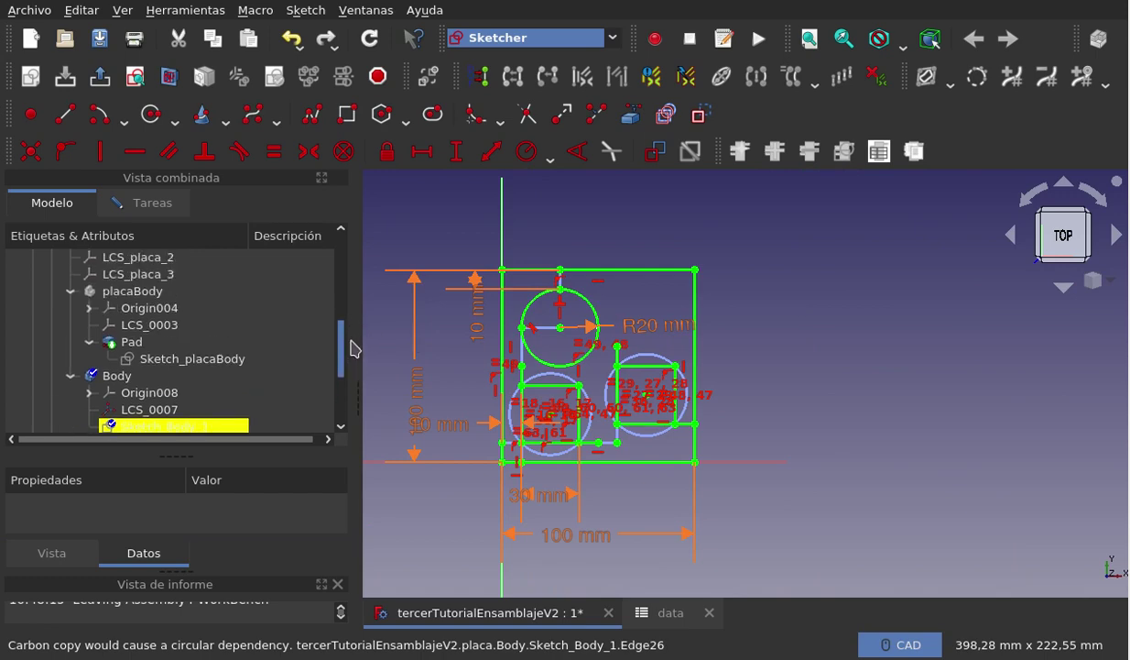
{"action": "left_click", "coordinate": [229, 275]}
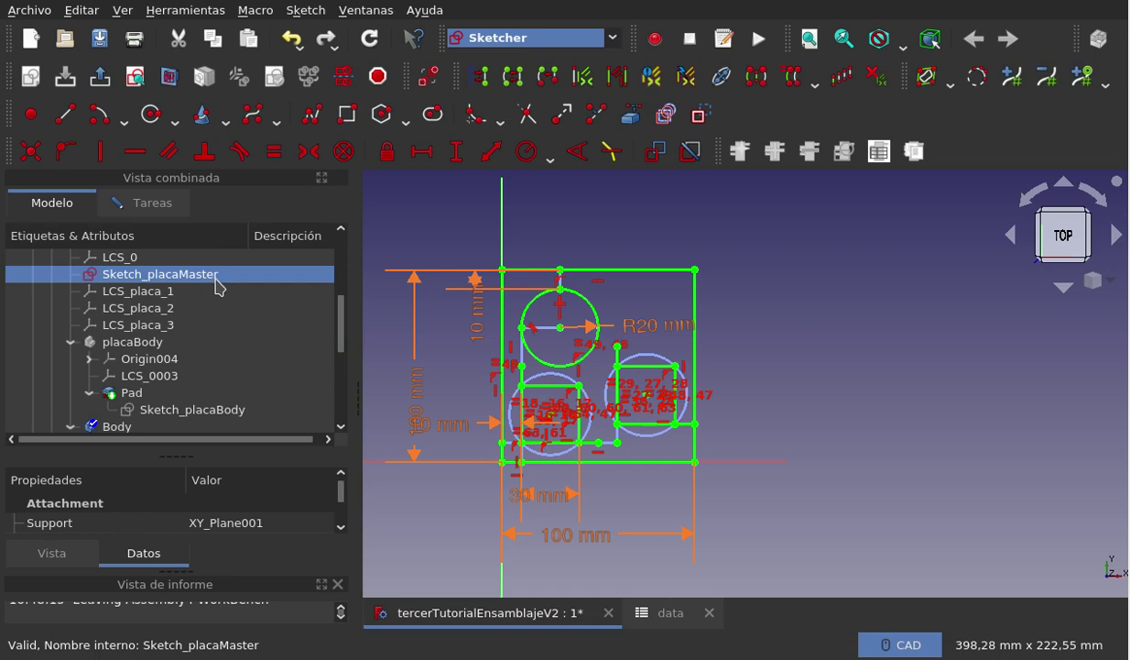
Close the Sketch_Body_1 edit from the Tareas panel
{"action": "scroll", "coordinate": [836, 348], "scroll_direction": "down", "scroll_amount": 2}
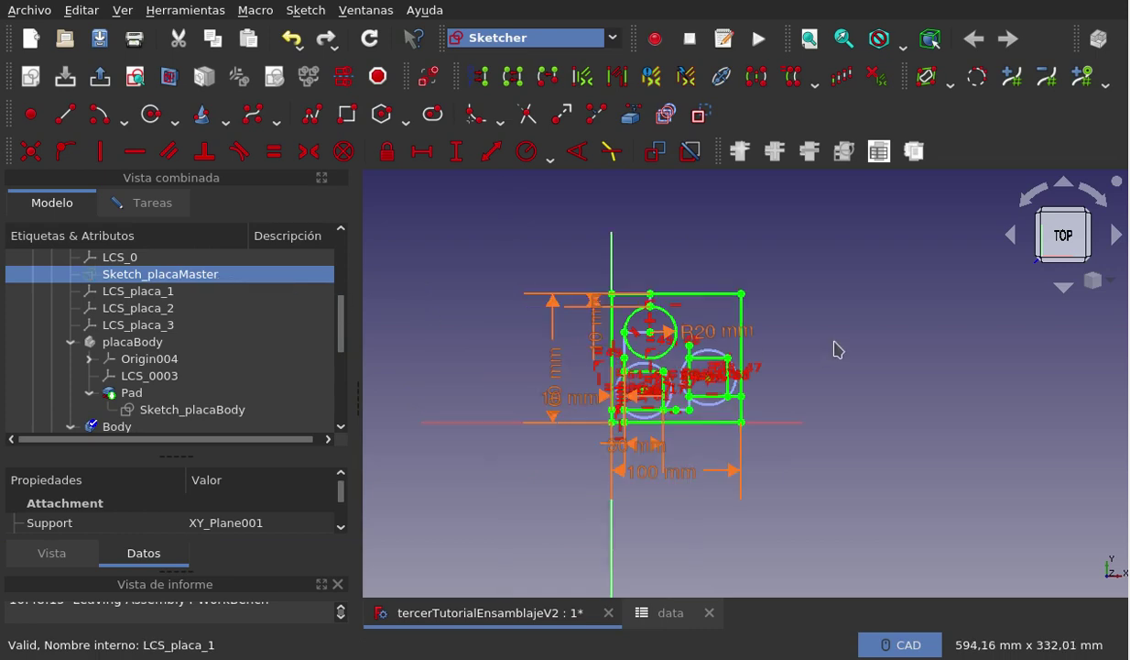
{"action": "scroll", "coordinate": [220, 385], "scroll_direction": "down", "scroll_amount": 3}
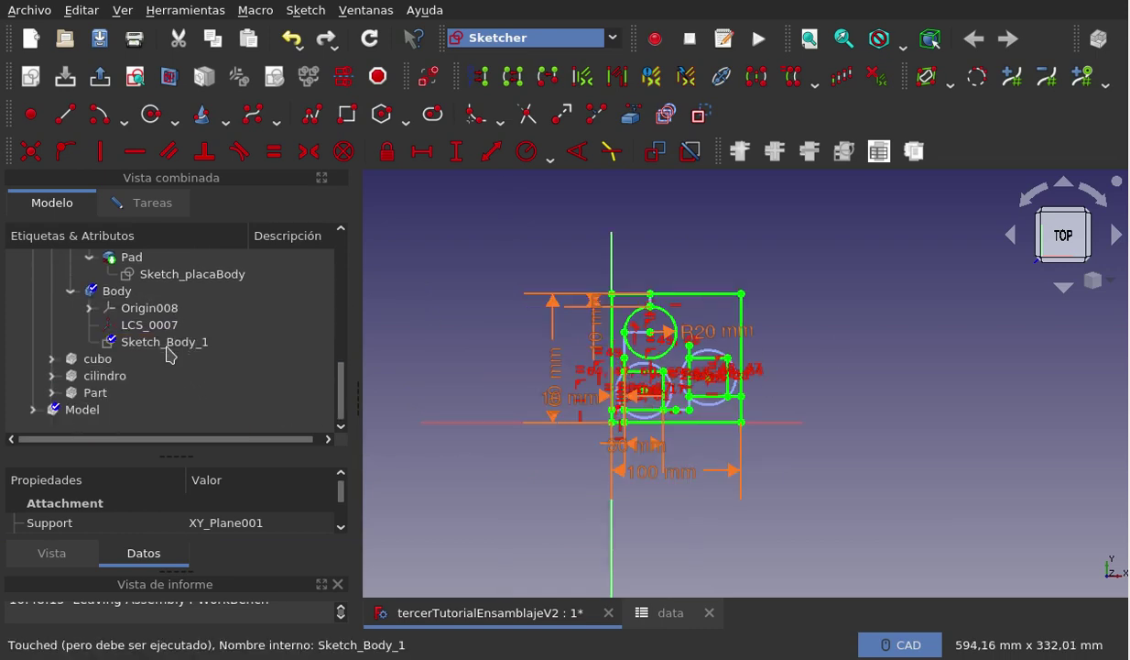
{"action": "left_click", "coordinate": [173, 352]}
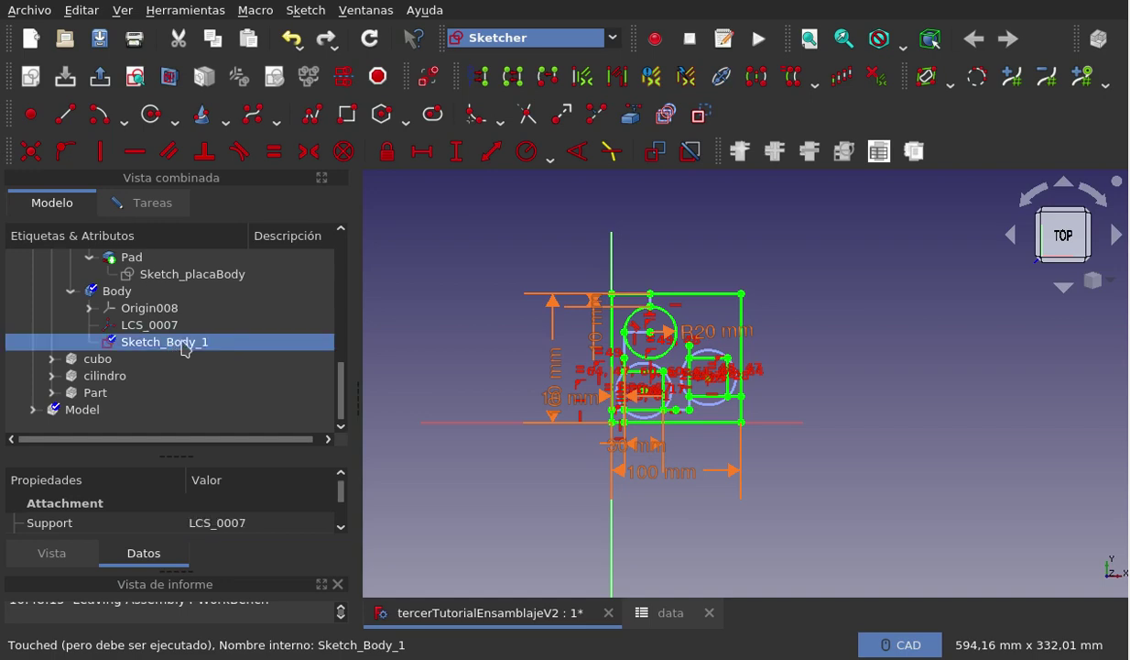
{"action": "left_click", "coordinate": [181, 212]}
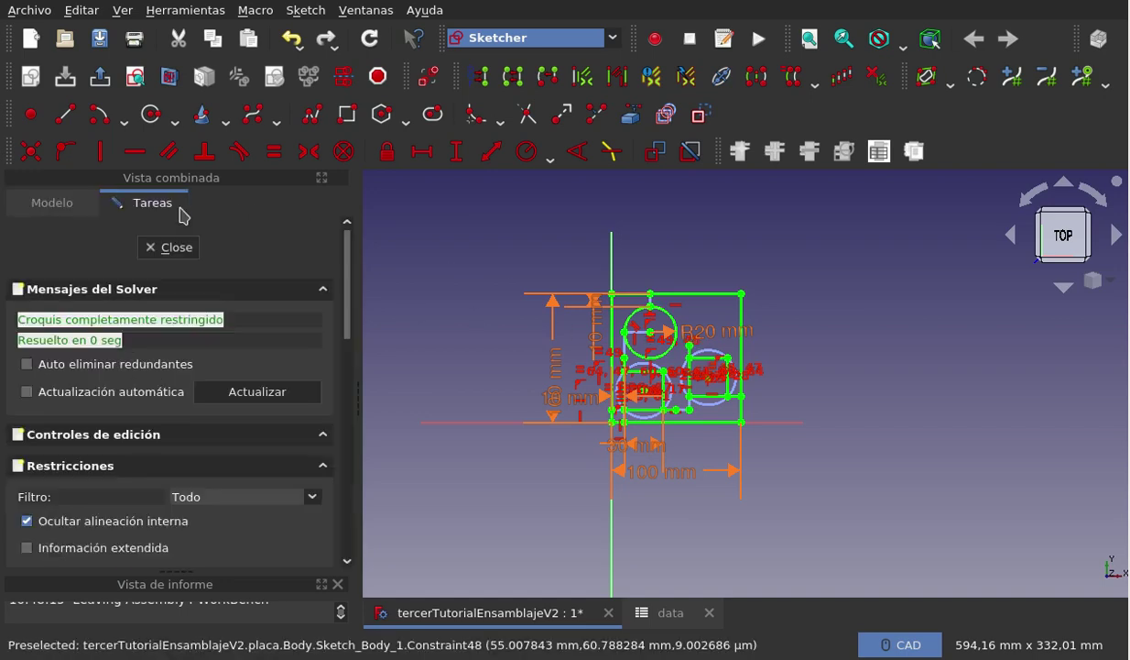
{"action": "left_click", "coordinate": [180, 249]}
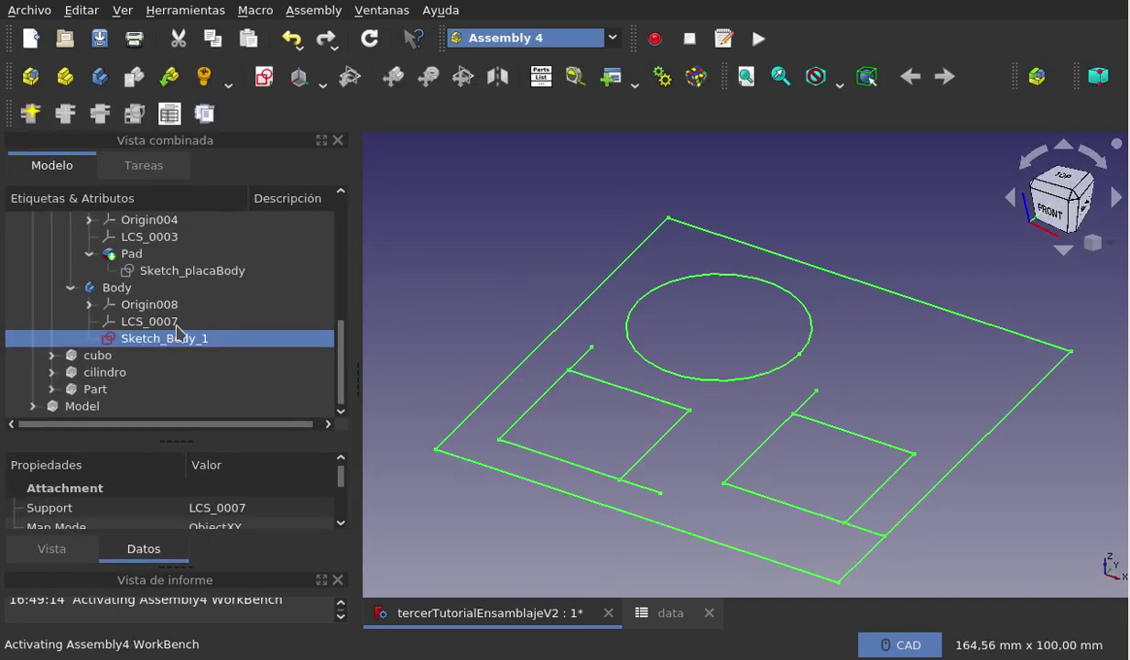
Reopen Sketch_Body_1 for editing
{"action": "left_click", "coordinate": [524, 286]}
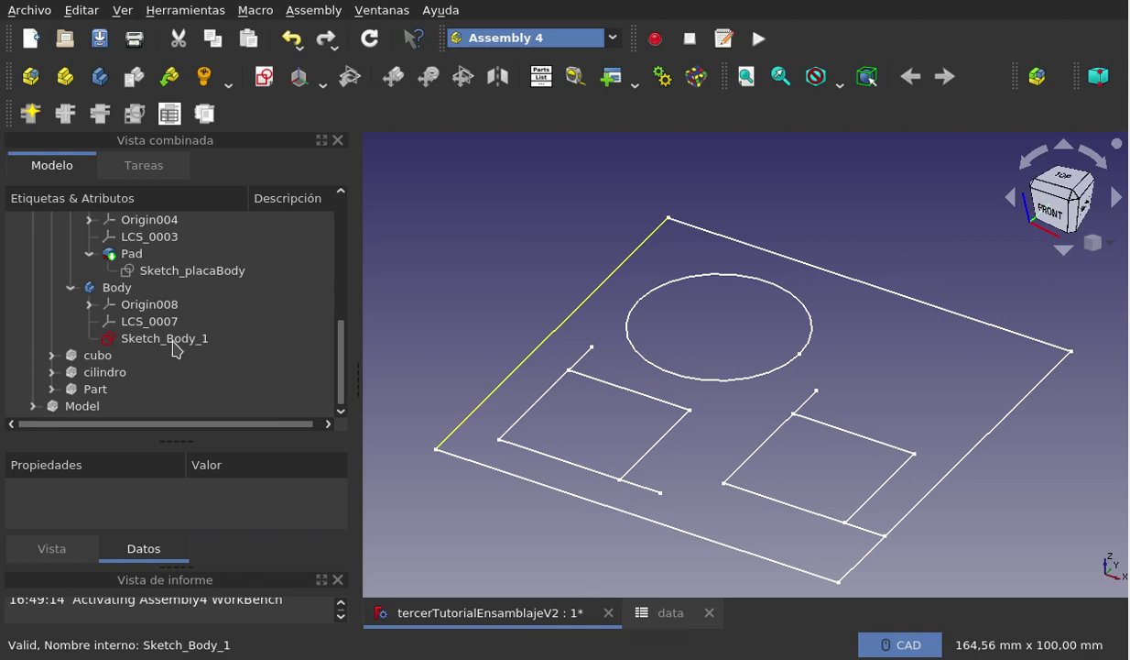
{"action": "double_click", "coordinate": [165, 338]}
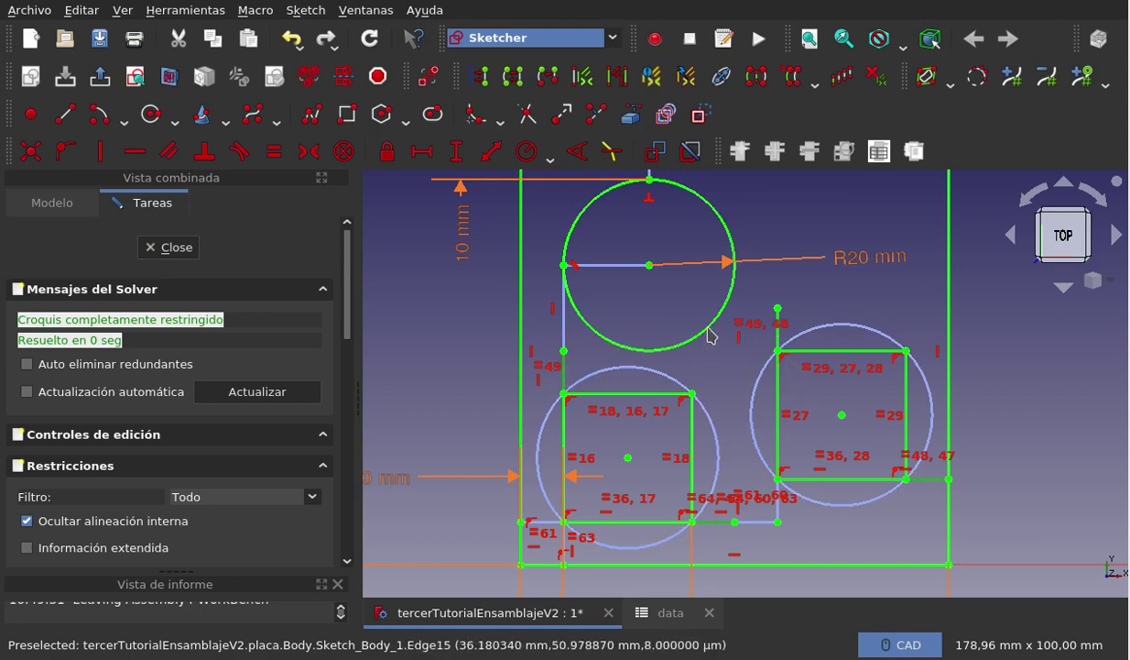
{"action": "scroll", "coordinate": [776, 339], "scroll_direction": "up", "scroll_amount": 5}
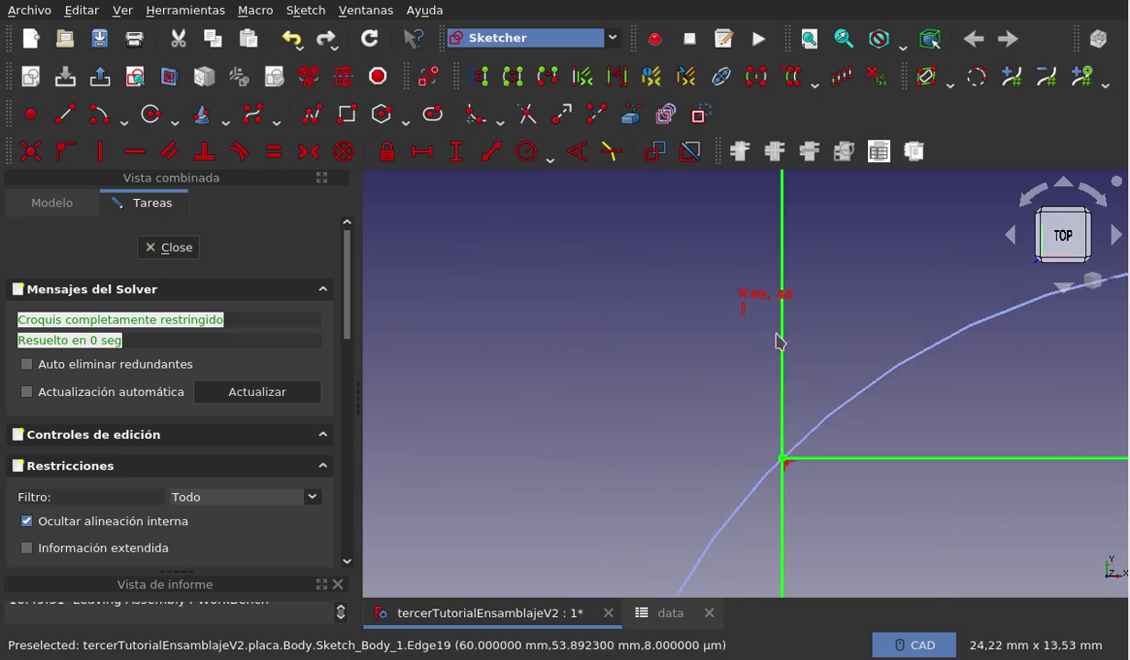
{"action": "scroll", "coordinate": [547, 355], "scroll_direction": "down", "scroll_amount": 4}
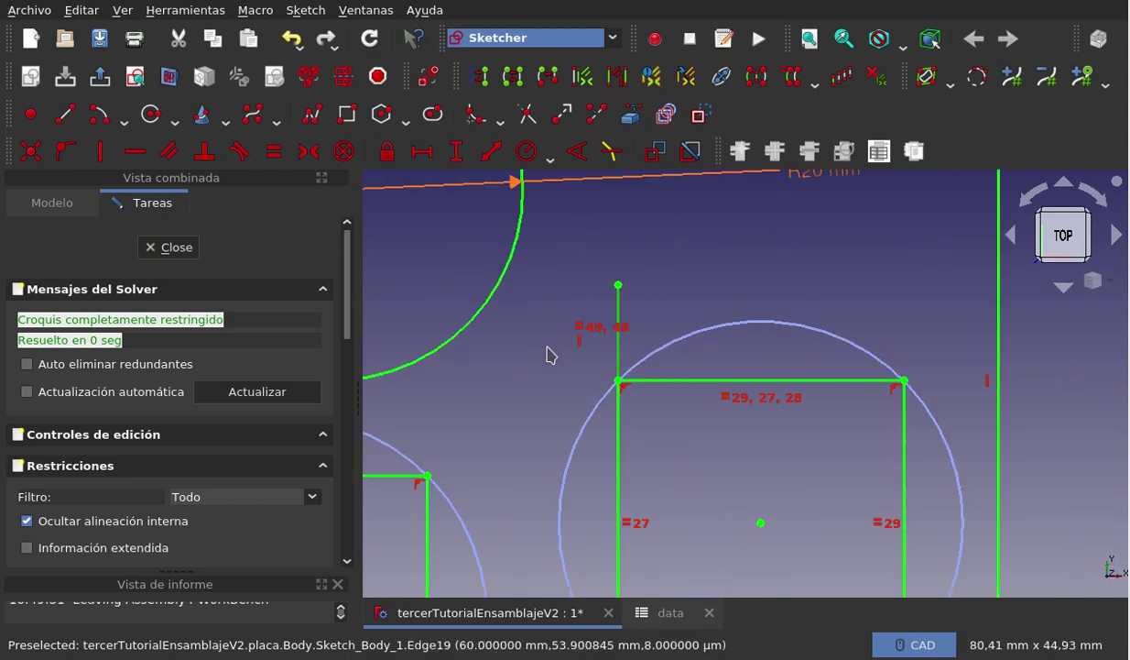
{"action": "scroll", "coordinate": [547, 355], "scroll_direction": "down", "scroll_amount": 1}
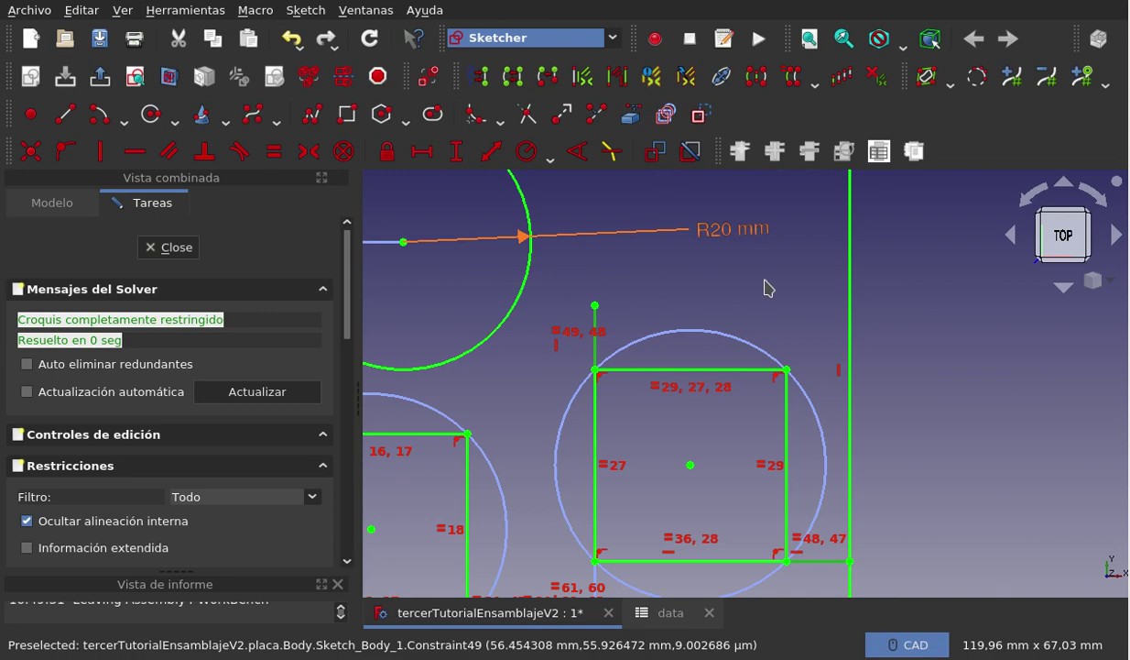
{"action": "scroll", "coordinate": [768, 287], "scroll_direction": "down", "scroll_amount": 2}
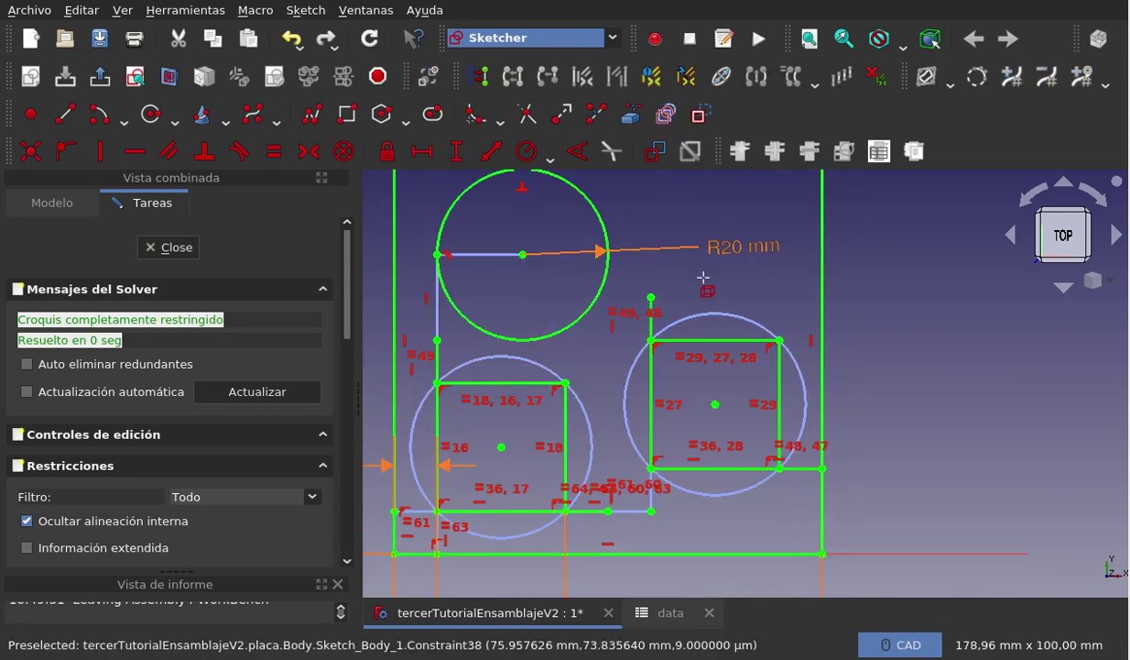
Convert the stray edges to construction geometry and close the sketch
{"action": "left_click", "coordinate": [594, 513]}
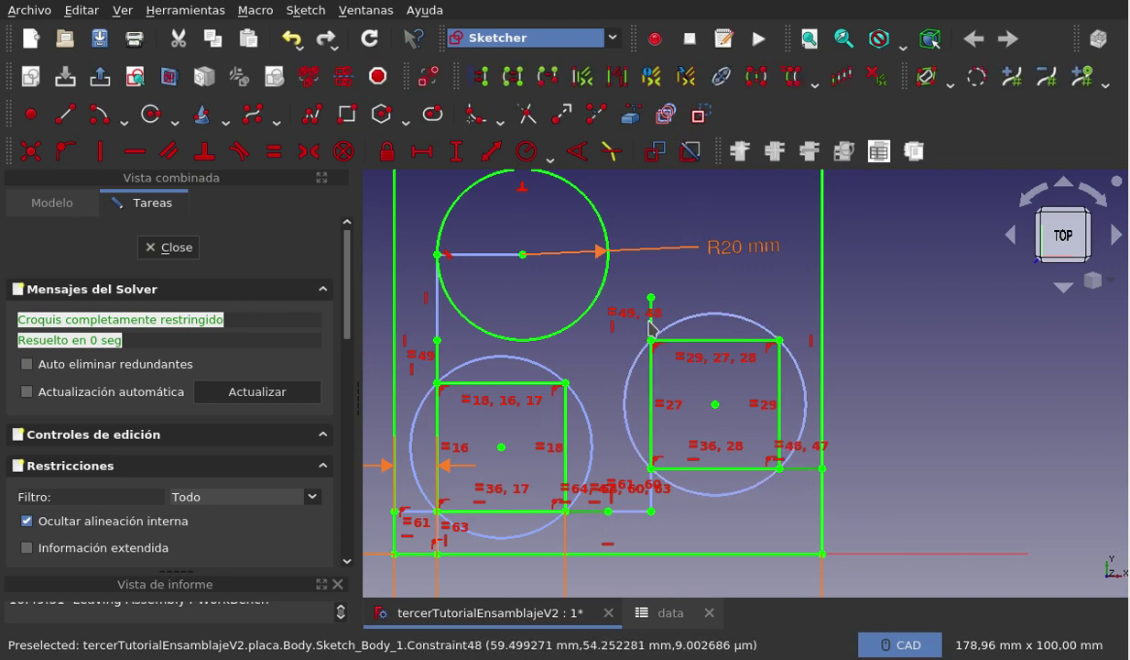
{"action": "scroll", "coordinate": [651, 325], "scroll_direction": "up", "scroll_amount": 3}
{"action": "scroll", "coordinate": [653, 329], "scroll_direction": "up", "scroll_amount": 2}
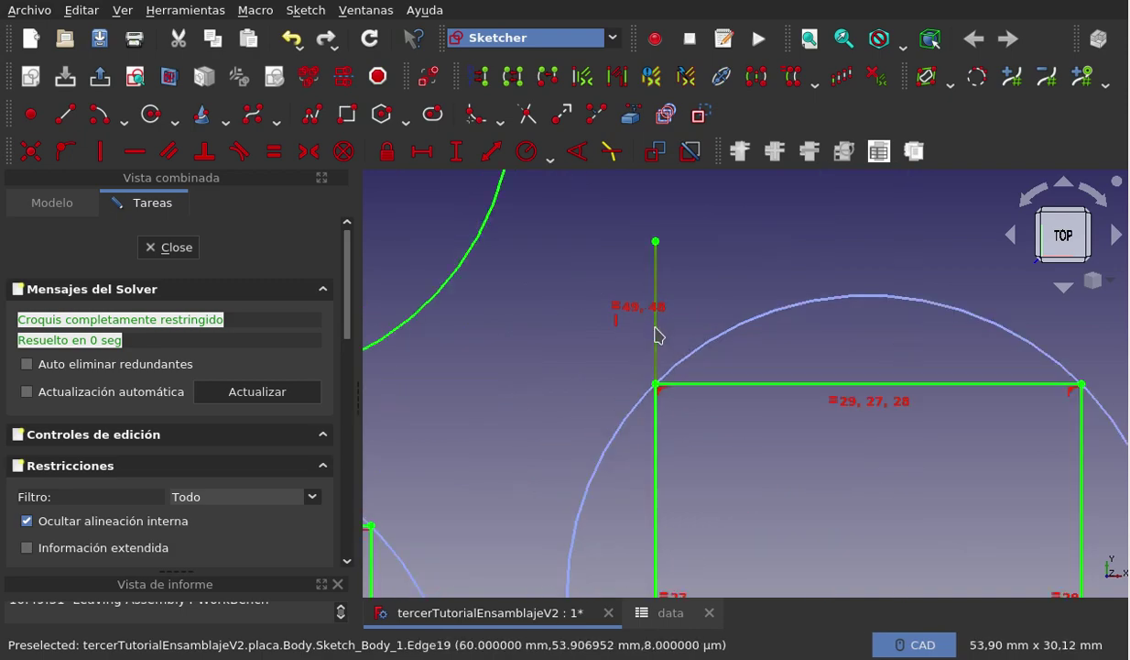
{"action": "scroll", "coordinate": [656, 334], "scroll_direction": "down", "scroll_amount": 5}
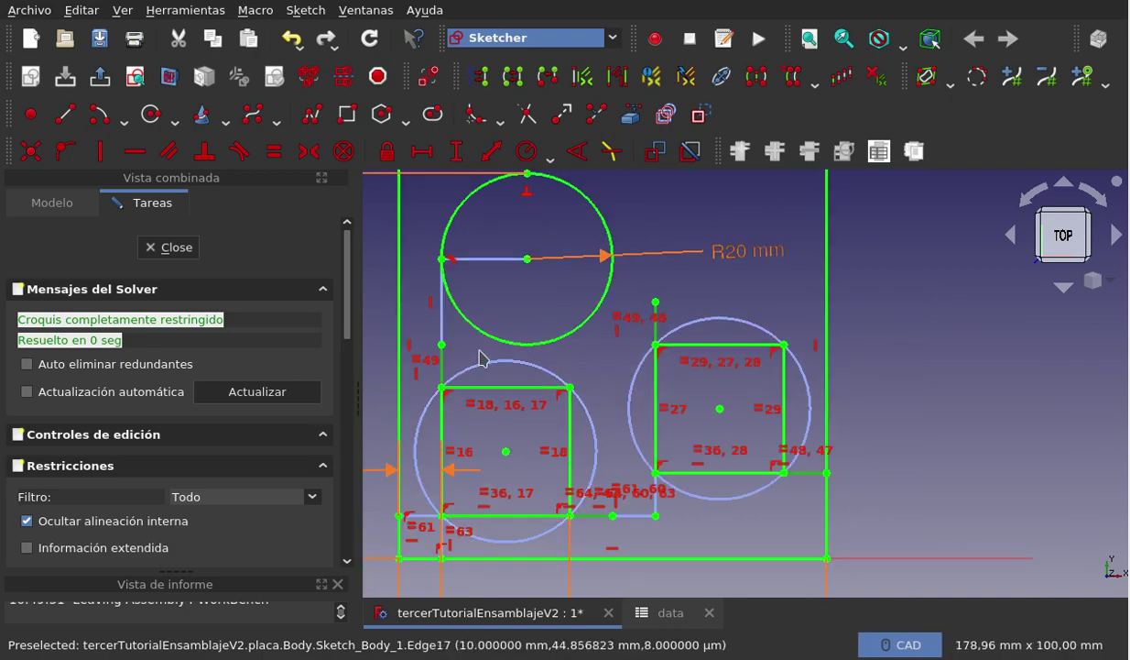
{"action": "left_click", "coordinate": [699, 115]}
{"action": "scroll", "coordinate": [747, 470], "scroll_direction": "down", "scroll_amount": 2}
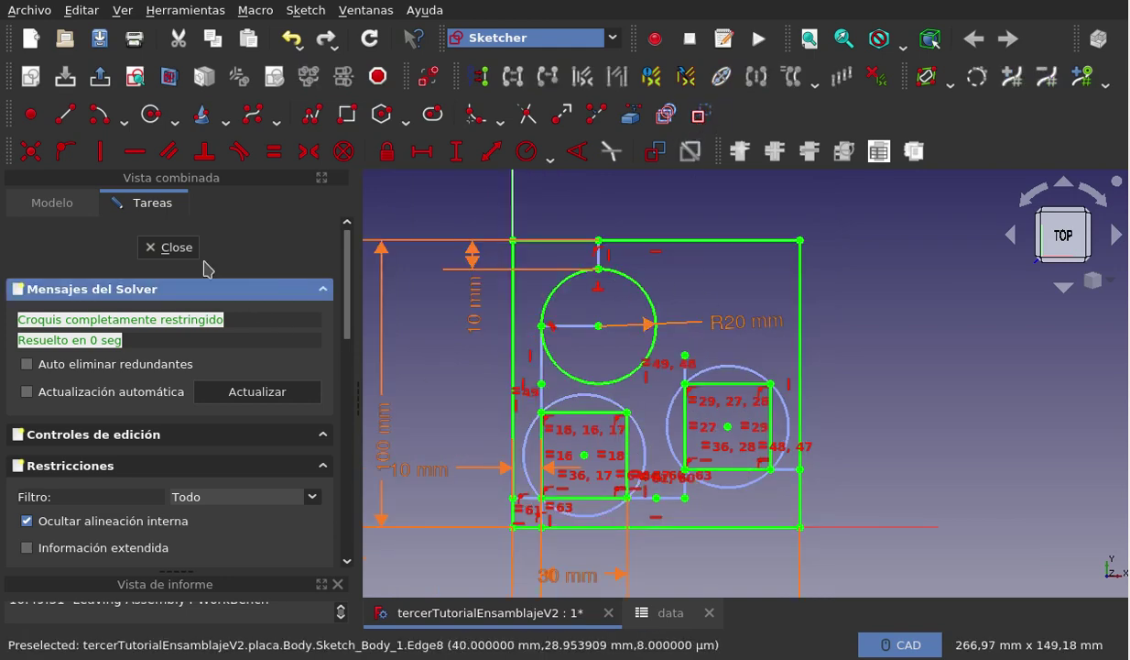
{"action": "left_click", "coordinate": [165, 247]}
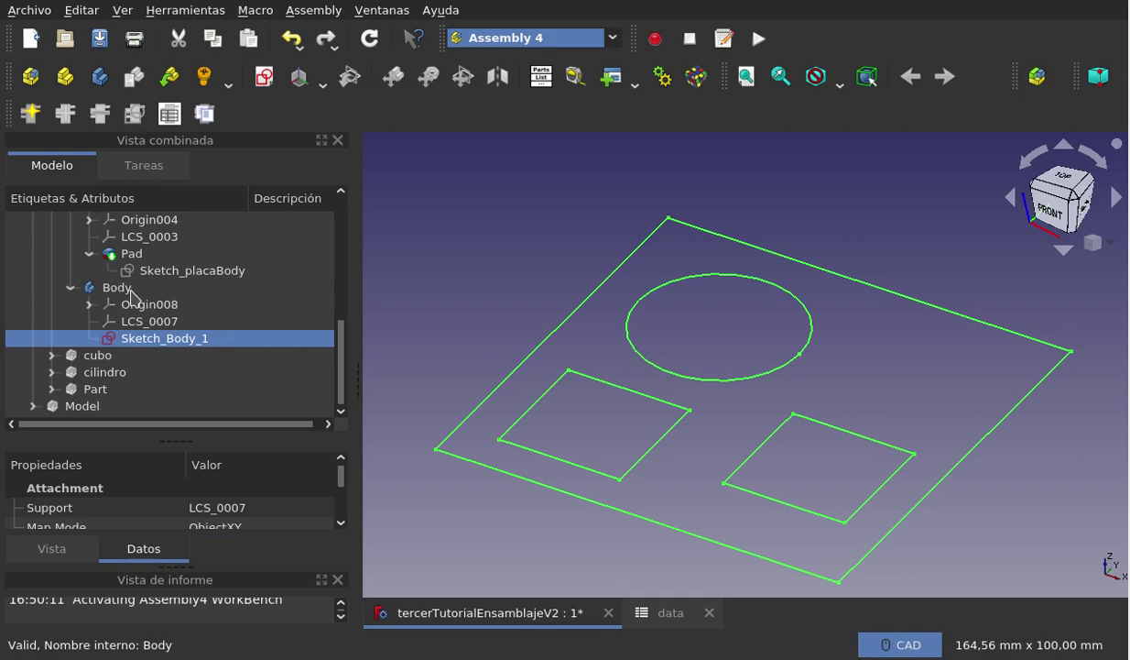
Switch to Part Design, rearrange the toolbars, and pad Sketch_Body_1 as a 10 mm plate
{"action": "double_click", "coordinate": [131, 292]}
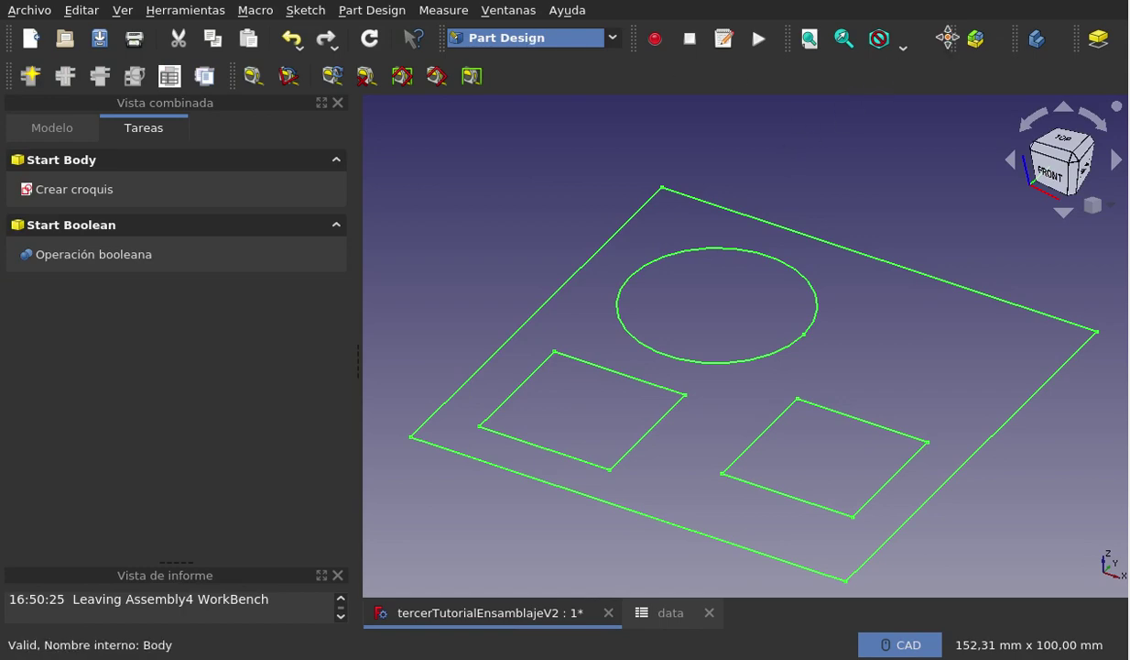
{"action": "mouse_move", "coordinate": [956, 39]}
{"action": "left_mouse_down"}
{"action": "mouse_move", "coordinate": [946, 73]}
{"action": "mouse_move", "coordinate": [929, 74]}
{"action": "left_mouse_up"}
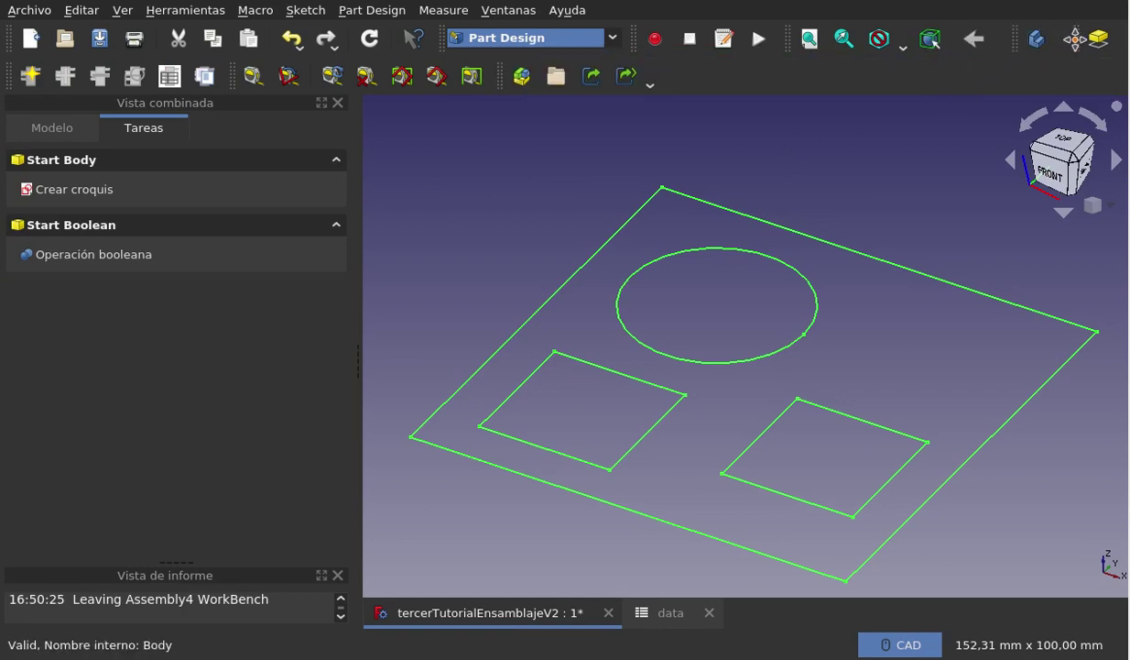
{"action": "mouse_move", "coordinate": [962, 38]}
{"action": "left_mouse_down"}
{"action": "mouse_move", "coordinate": [687, 75]}
{"action": "mouse_move", "coordinate": [696, 78]}
{"action": "left_mouse_up"}
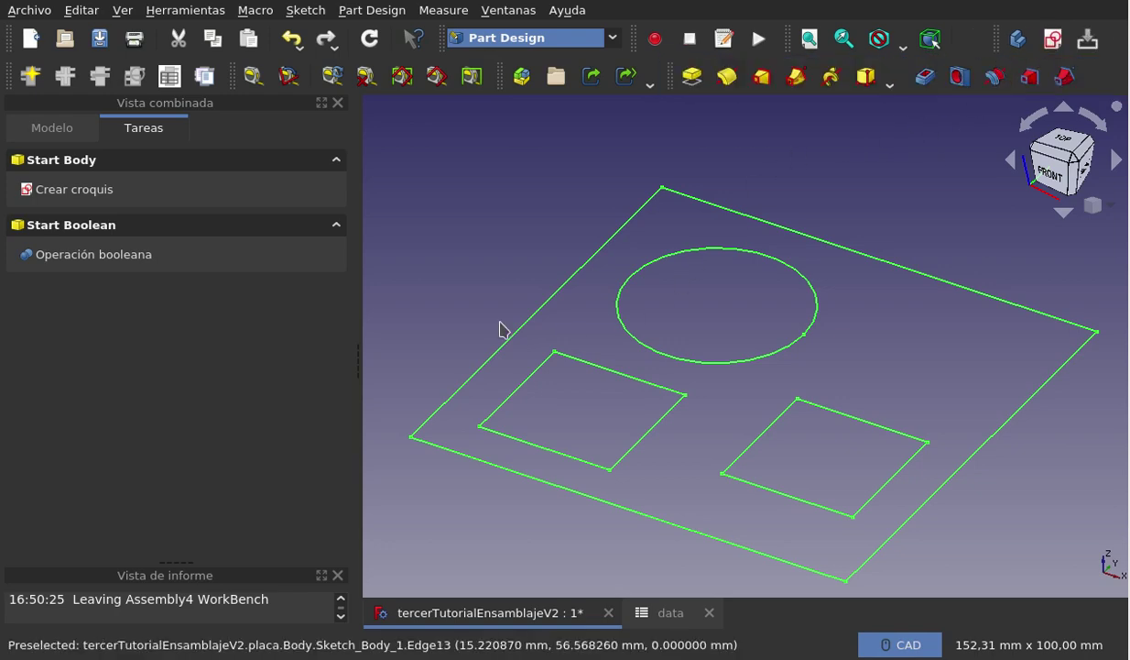
{"action": "left_click", "coordinate": [57, 131]}
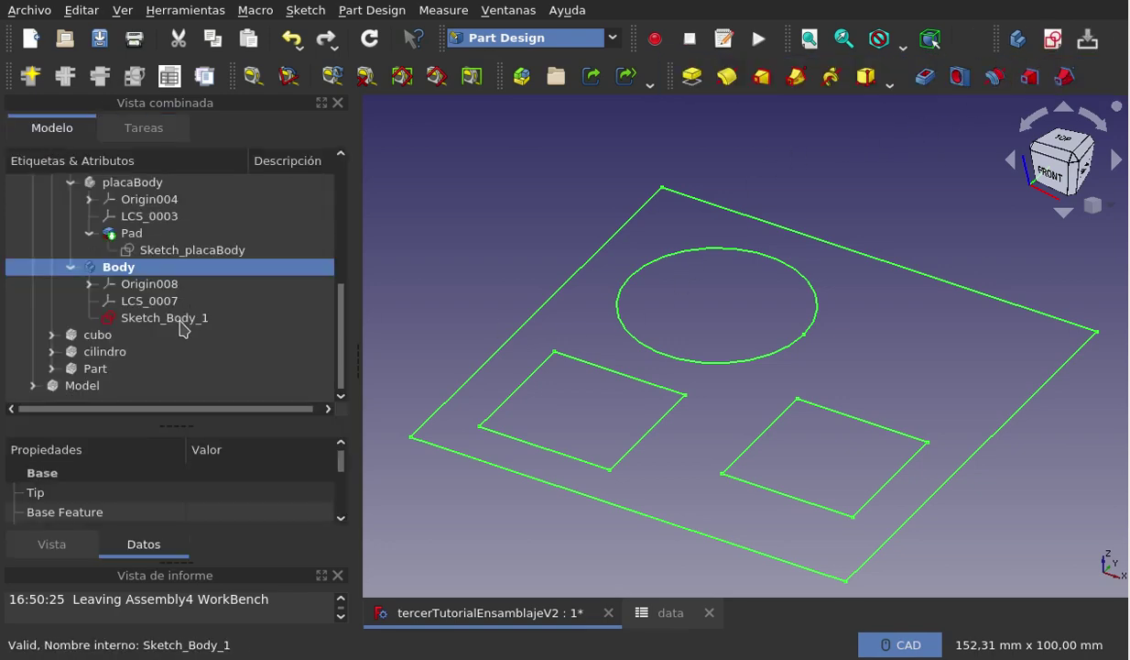
{"action": "left_click", "coordinate": [181, 322]}
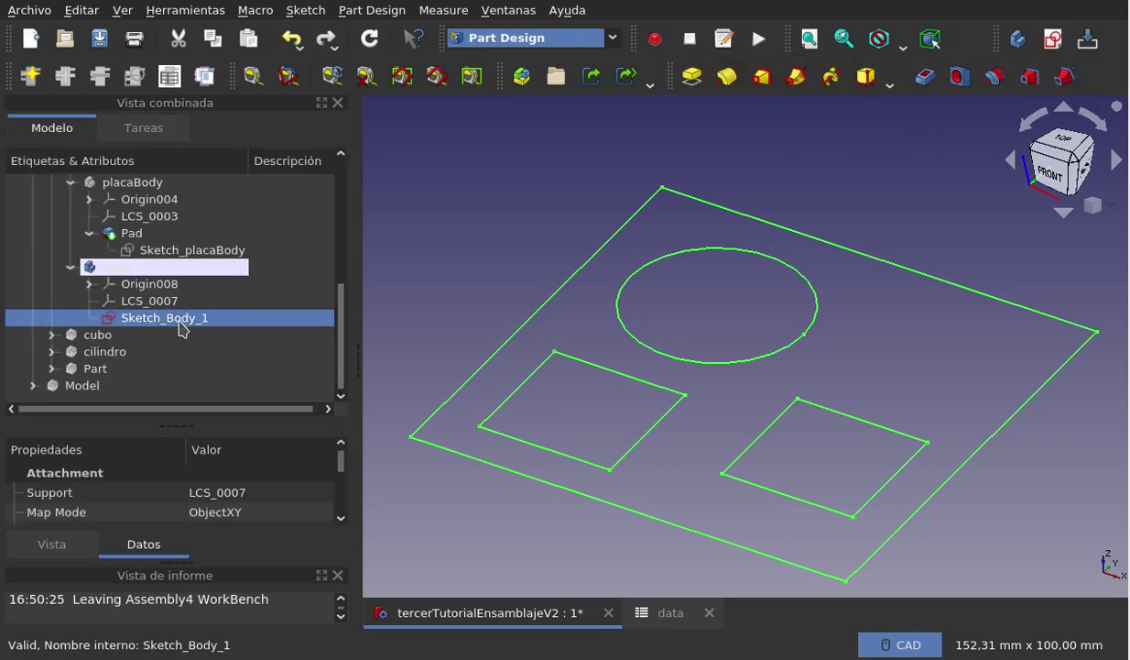
{"action": "left_click", "coordinate": [694, 78]}
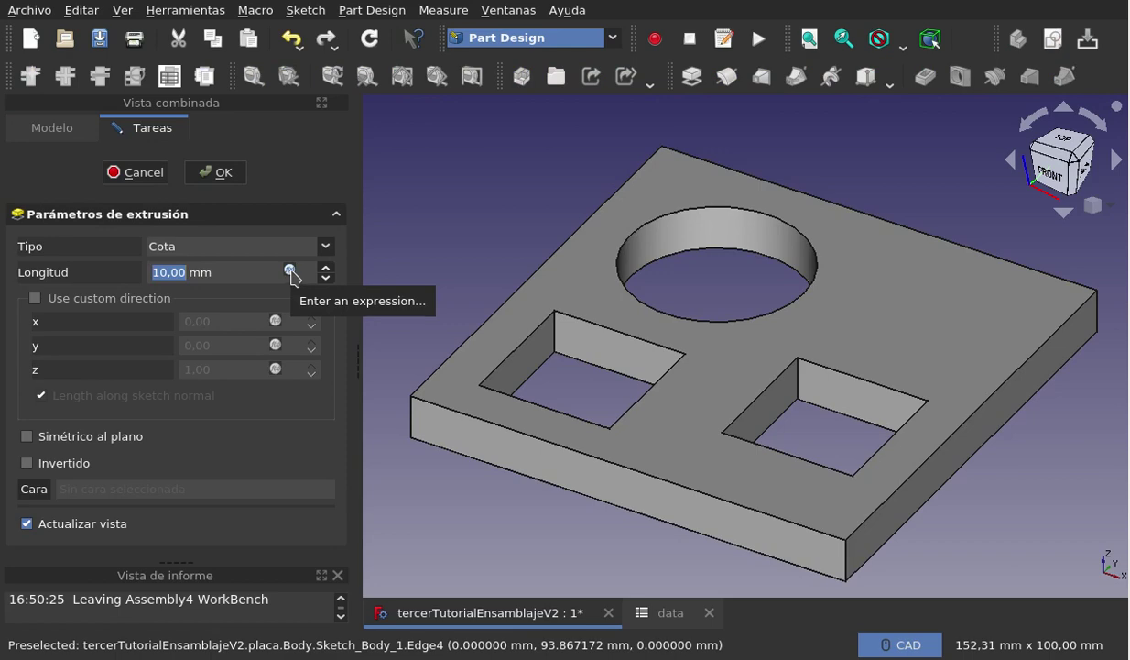
Drive the pad length with the <<data>>.placaEspesor formula (15 mm) and finish Pad003
{"action": "left_click", "coordinate": [667, 612]}
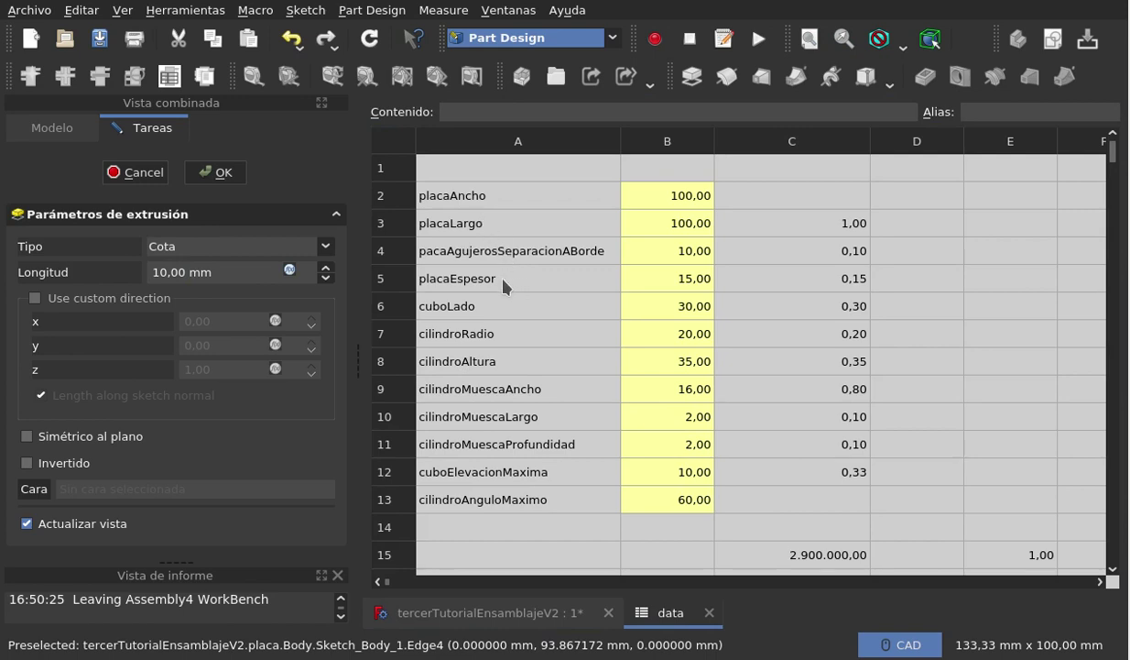
{"action": "left_click", "coordinate": [483, 607]}
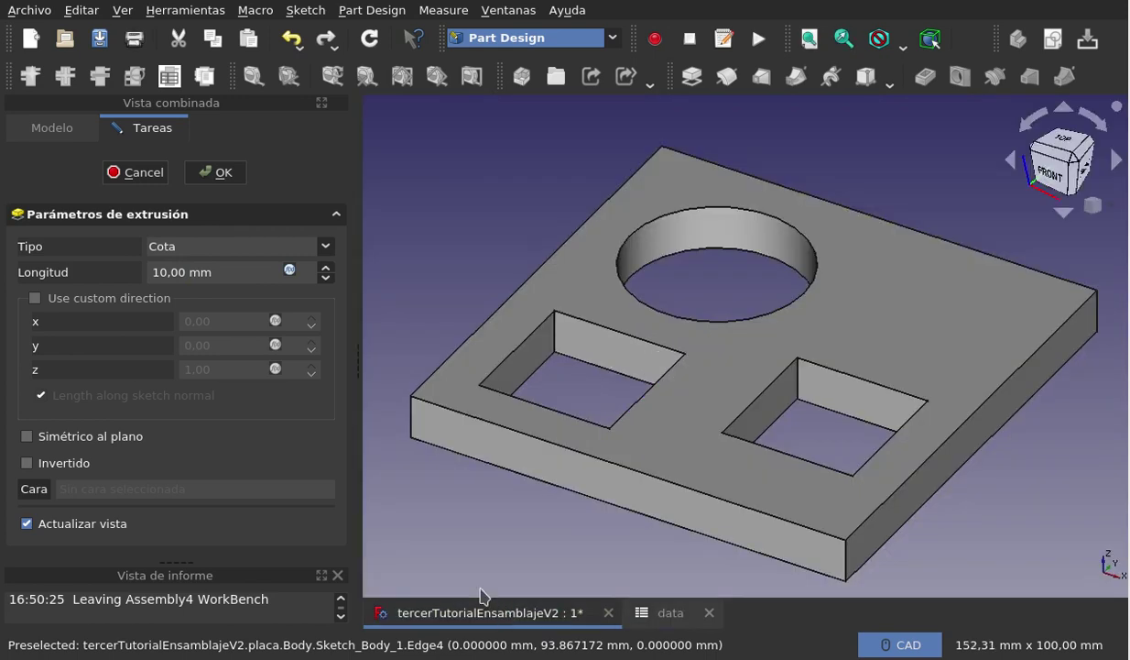
{"action": "left_click", "coordinate": [289, 269]}
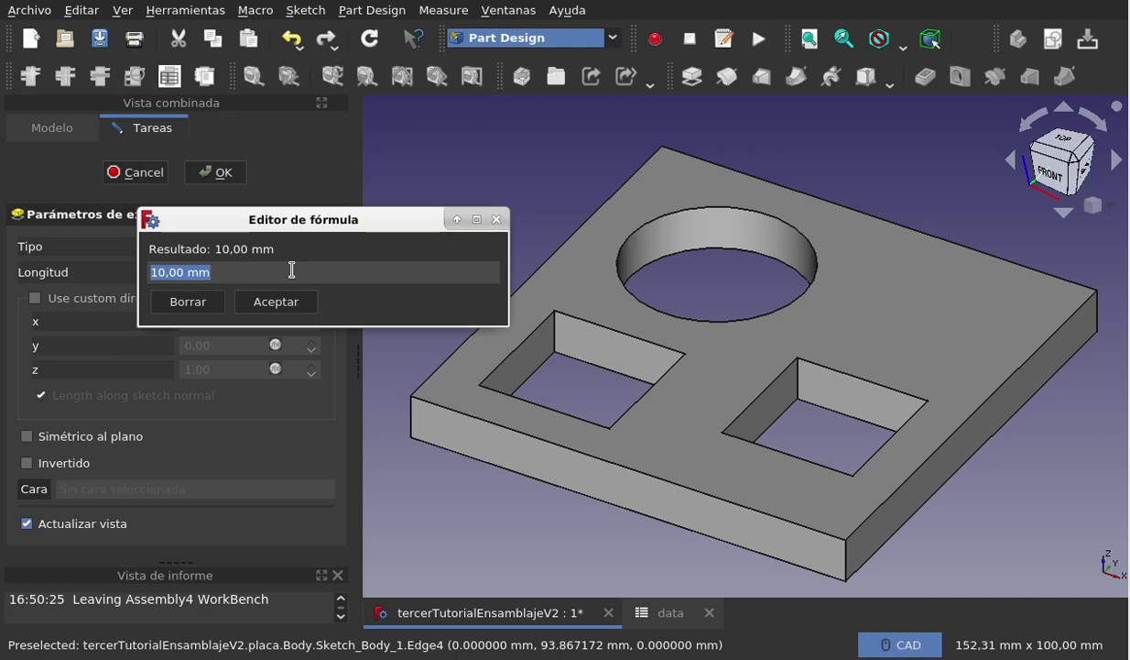
{"action": "type", "text": "da"}
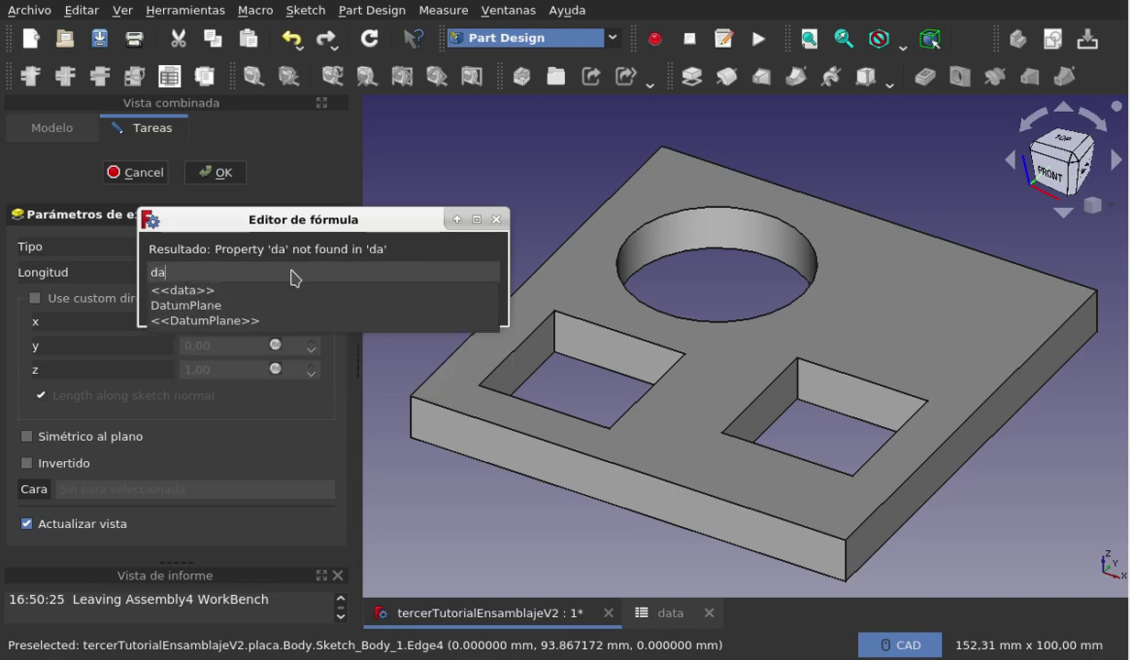
{"action": "left_click", "coordinate": [183, 290]}
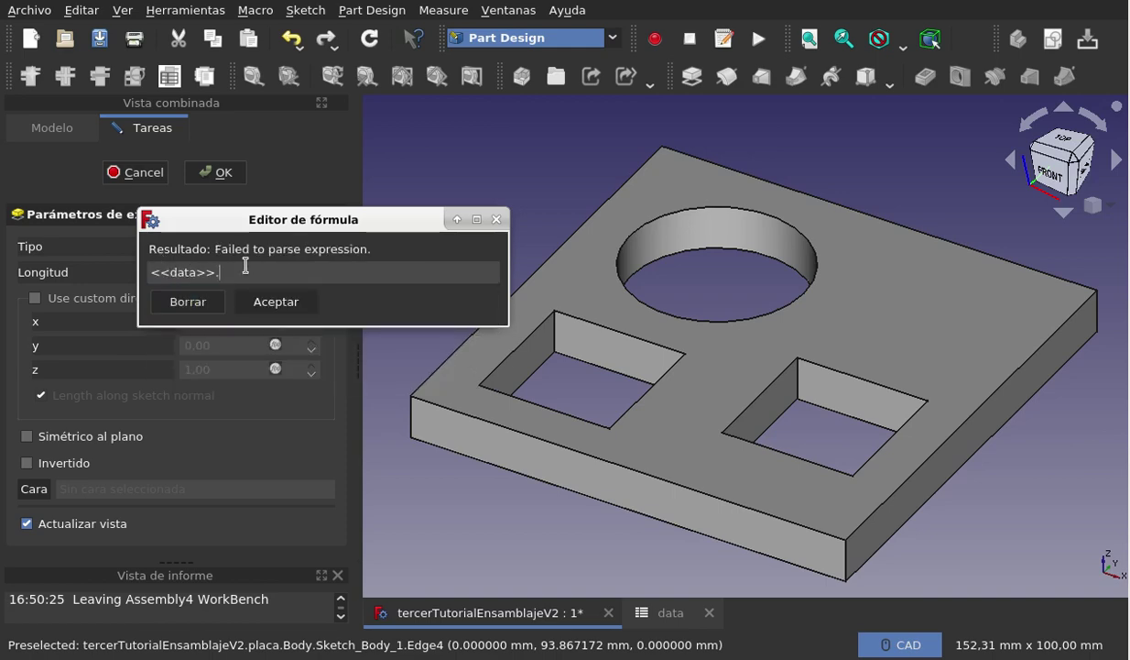
{"action": "type", "text": "placa"}
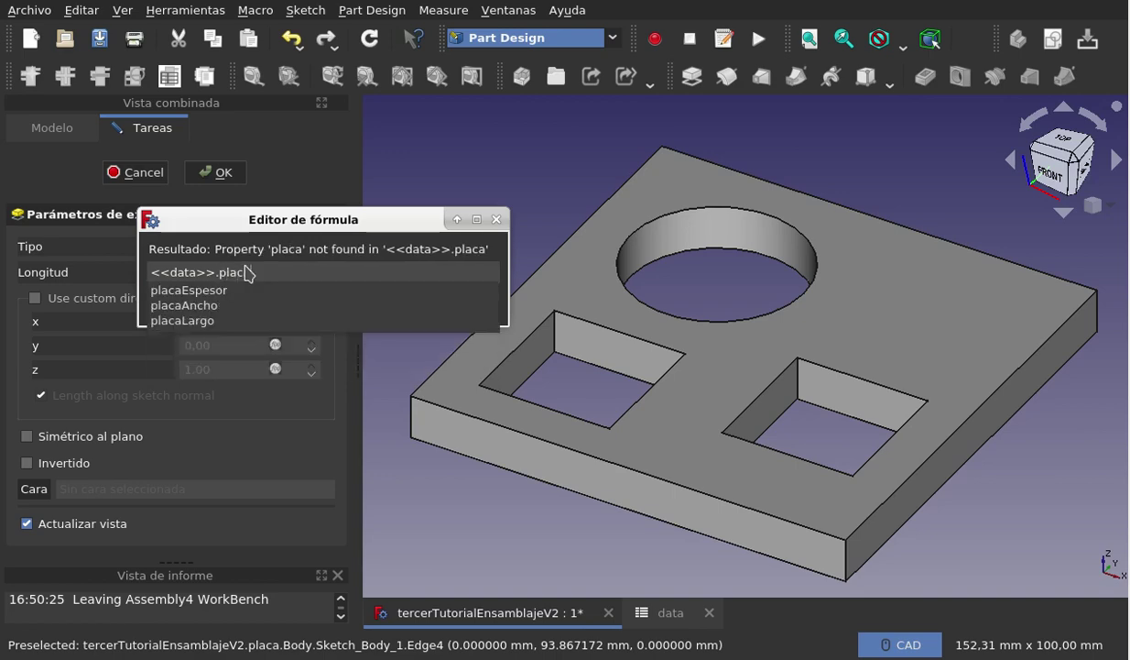
{"action": "left_click", "coordinate": [210, 289]}
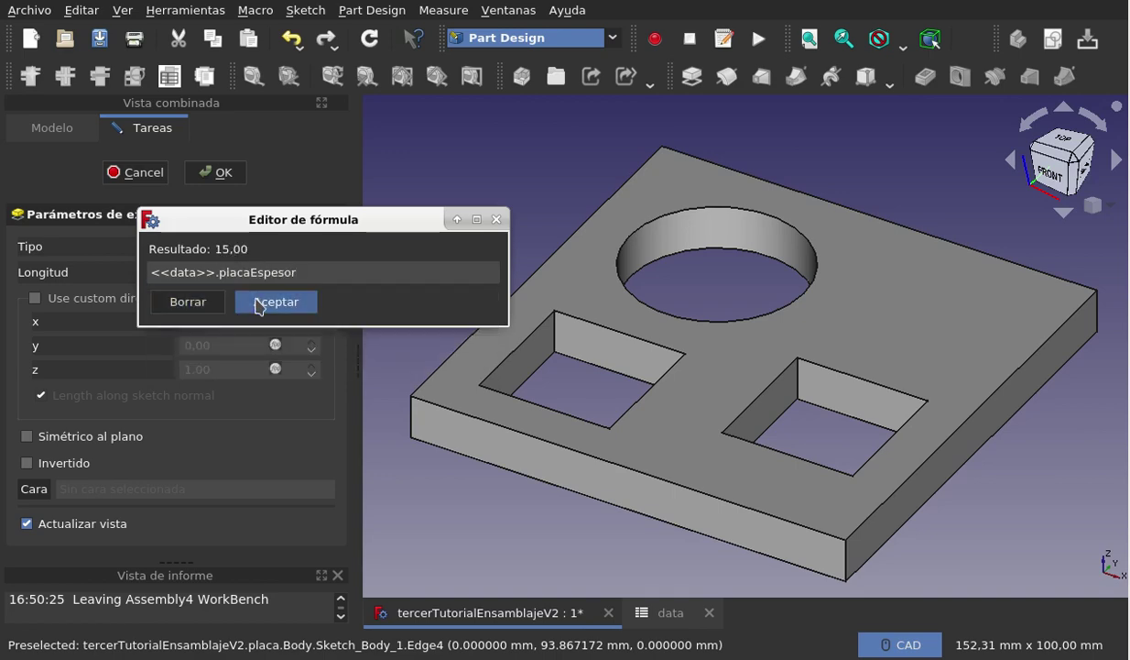
{"action": "left_click", "coordinate": [265, 298]}
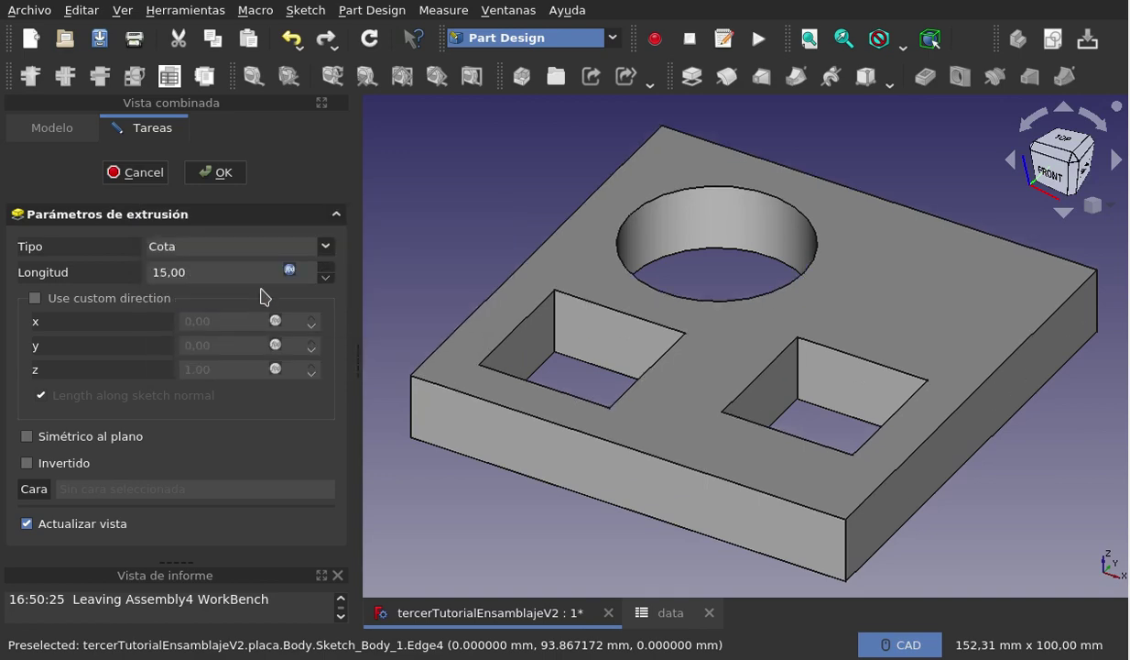
{"action": "left_click", "coordinate": [229, 177]}
Select the new Body containing Pad003 in the model tree
{"action": "scroll", "coordinate": [605, 335], "scroll_direction": "down", "scroll_amount": 3}
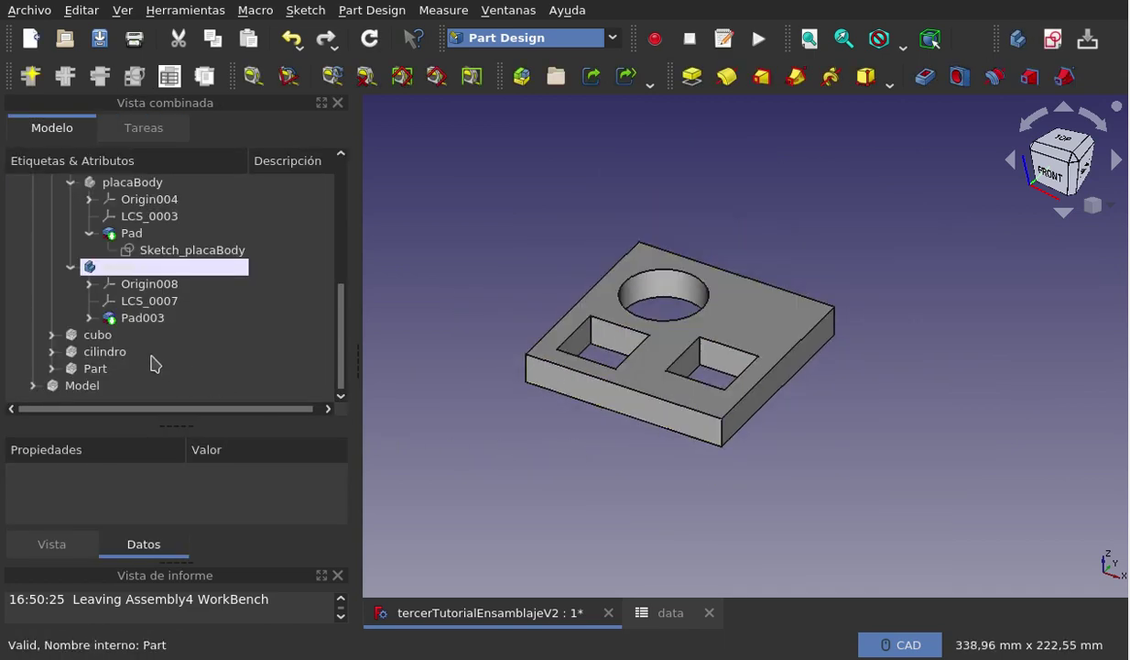
{"action": "scroll", "coordinate": [192, 229], "scroll_direction": "up", "scroll_amount": 2}
{"action": "scroll", "coordinate": [186, 211], "scroll_direction": "up", "scroll_amount": 2}
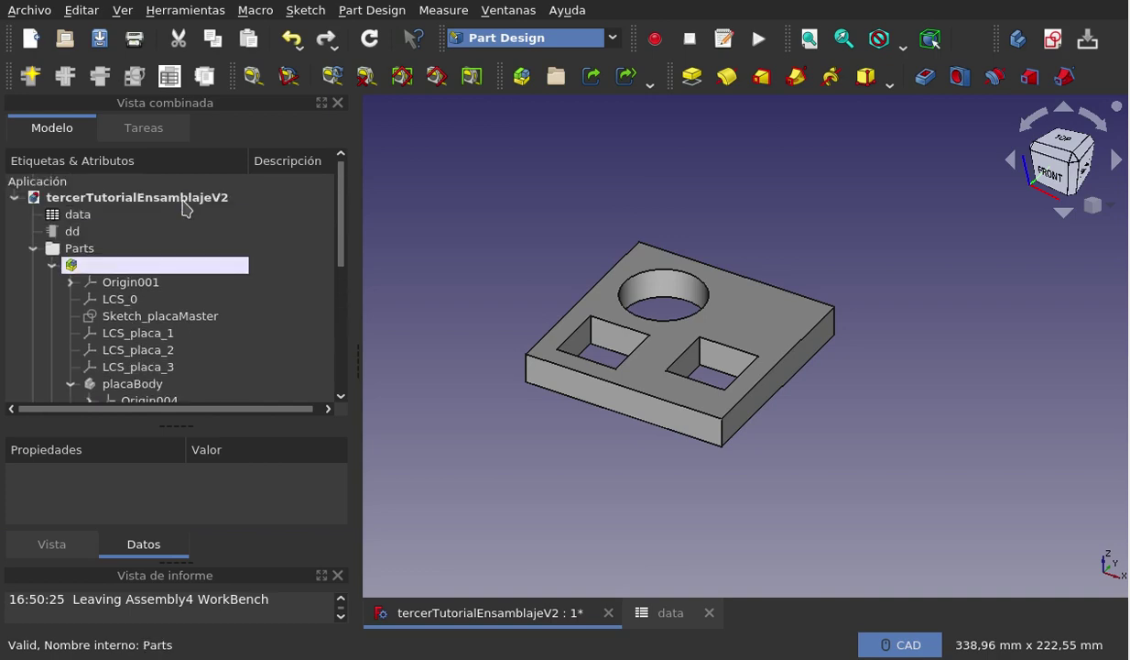
{"action": "scroll", "coordinate": [178, 245], "scroll_direction": "down", "scroll_amount": 2}
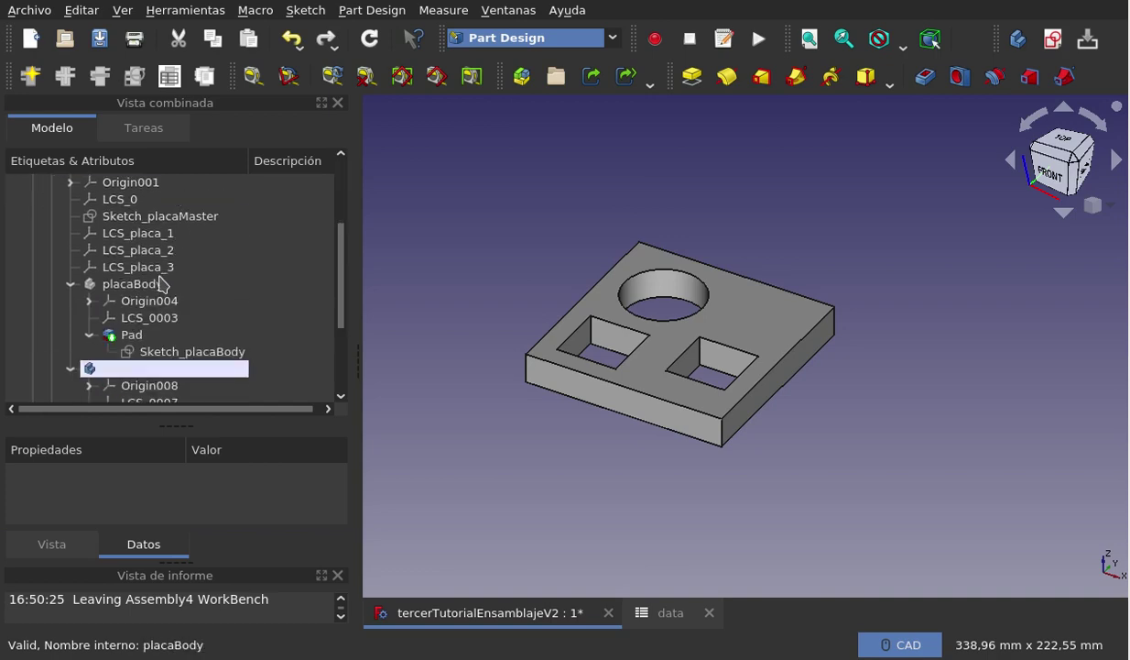
{"action": "scroll", "coordinate": [197, 316], "scroll_direction": "down", "scroll_amount": 1}
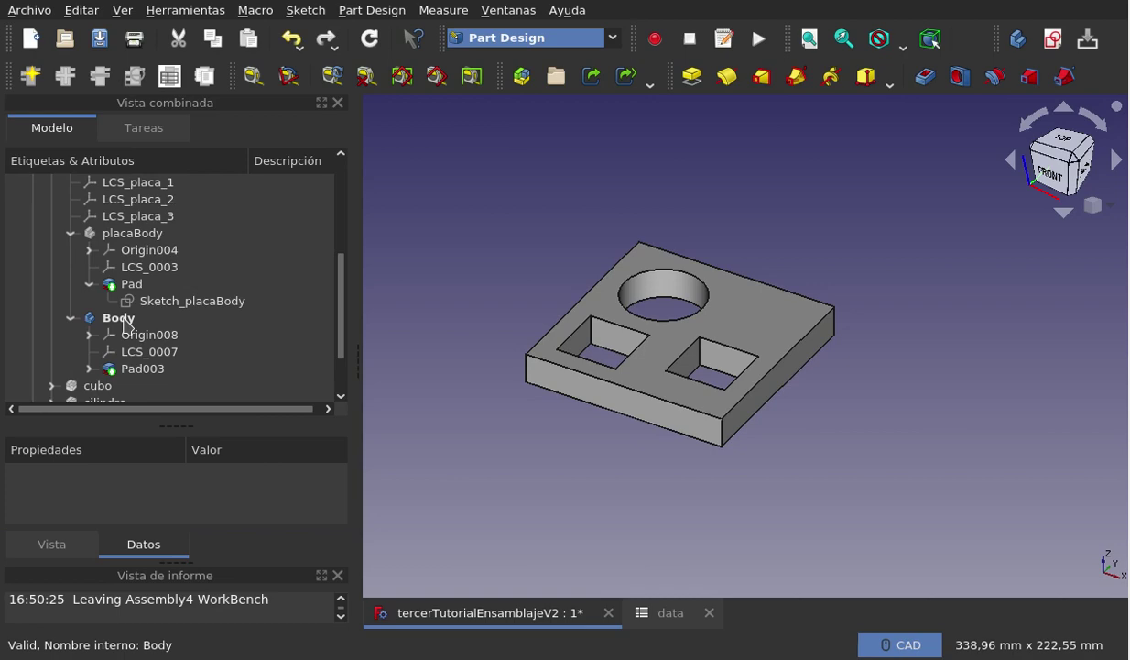
{"action": "left_click", "coordinate": [126, 325]}
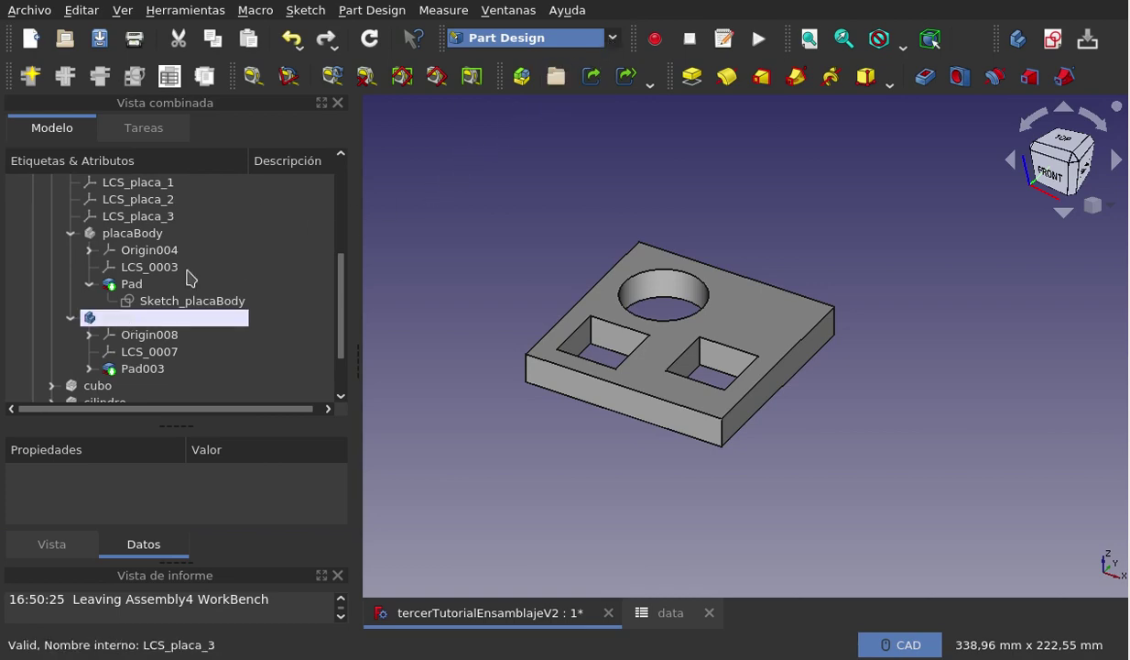
{"action": "key", "text": "Escape"}
{"action": "left_click", "coordinate": [131, 325]}
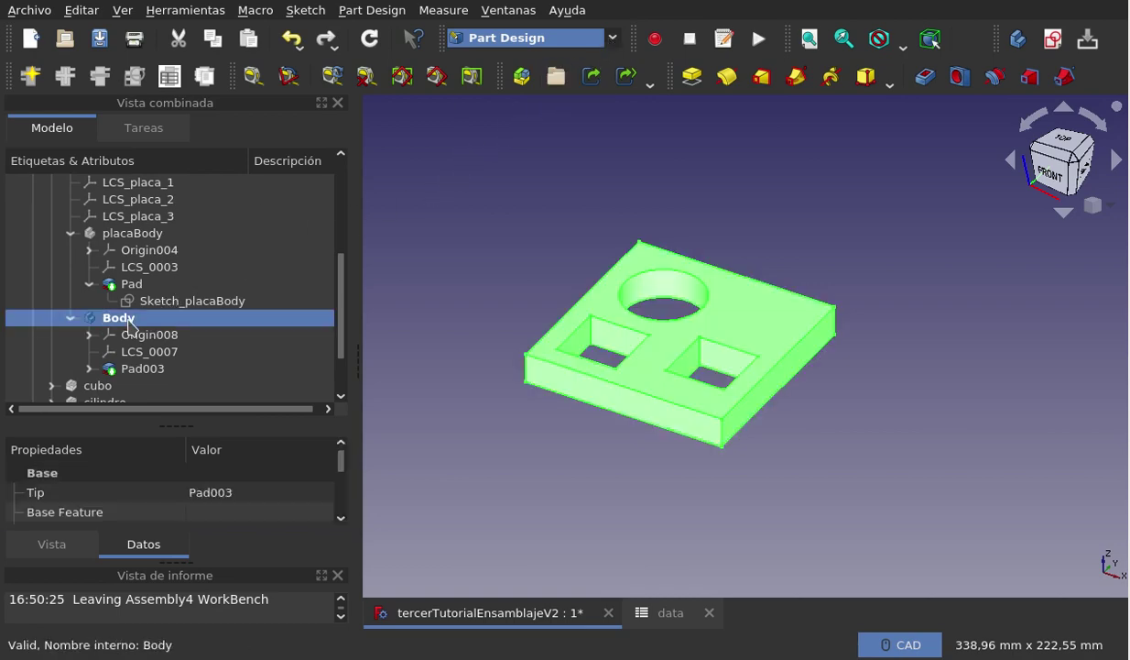
Set the Body's Transparency to 40 in the Vista properties
{"action": "left_click", "coordinate": [88, 543]}
{"action": "scroll", "coordinate": [186, 490], "scroll_direction": "down", "scroll_amount": 3}
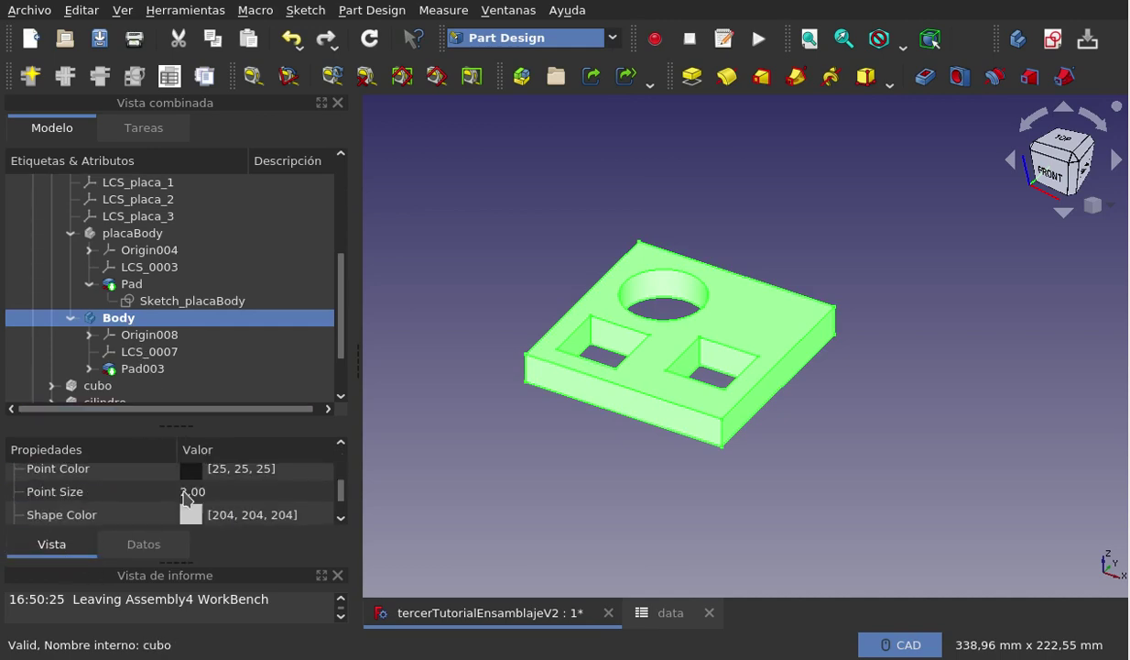
{"action": "scroll", "coordinate": [186, 490], "scroll_direction": "down", "scroll_amount": 3}
{"action": "scroll", "coordinate": [186, 492], "scroll_direction": "down", "scroll_amount": 1}
{"action": "scroll", "coordinate": [186, 495], "scroll_direction": "up", "scroll_amount": 1}
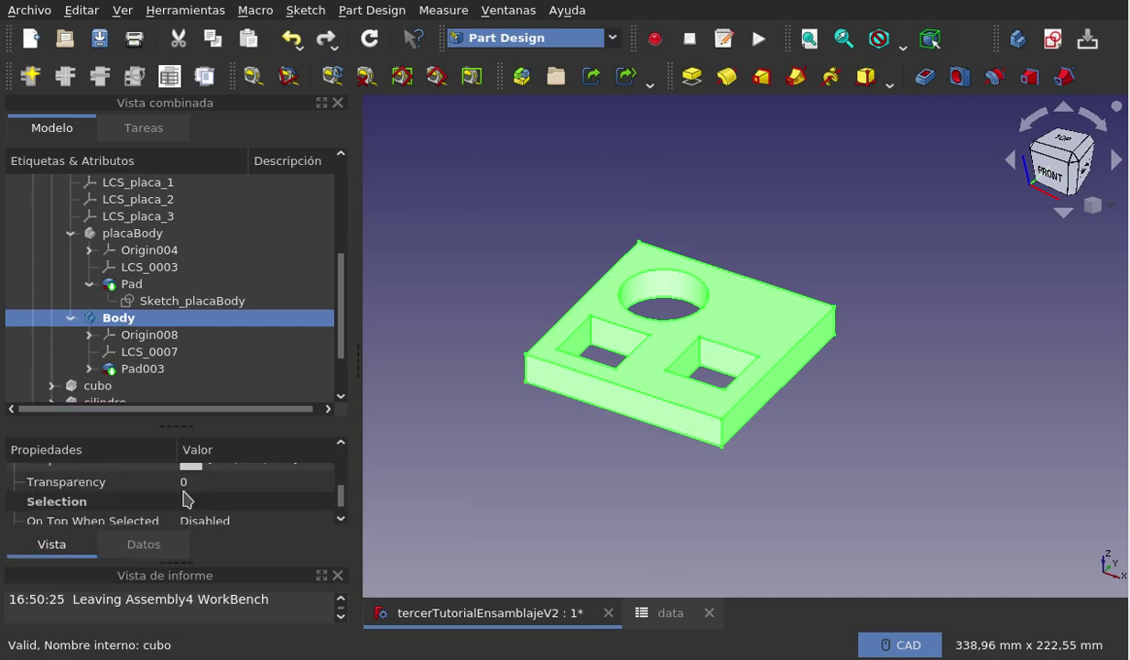
{"action": "left_click", "coordinate": [209, 481]}
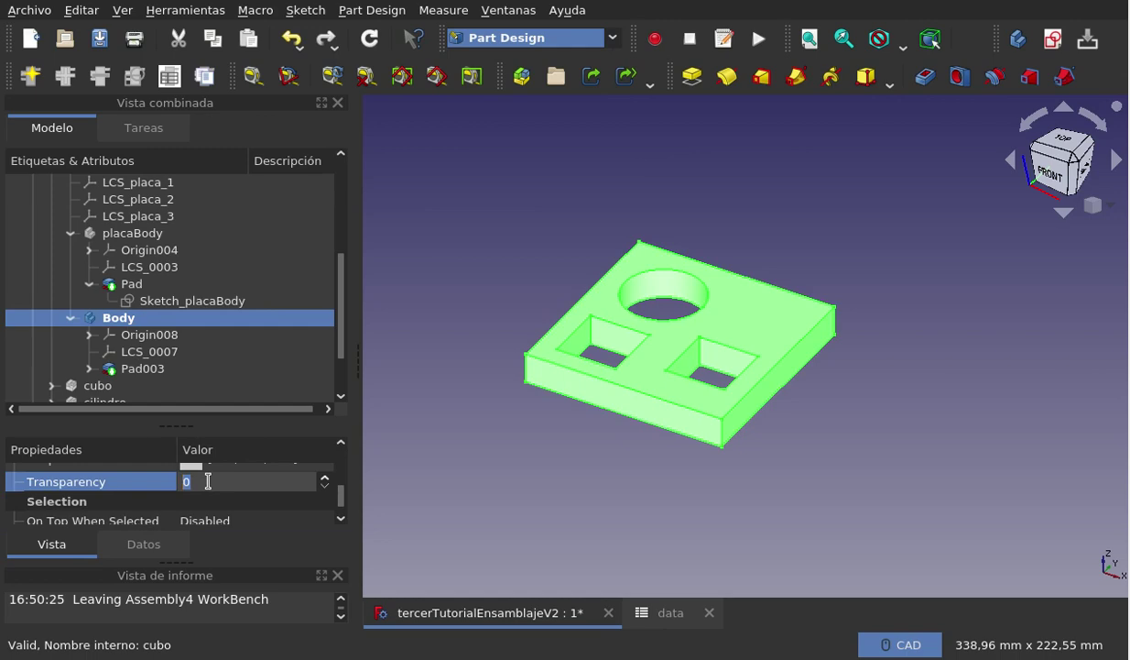
{"action": "type", "text": "4"}
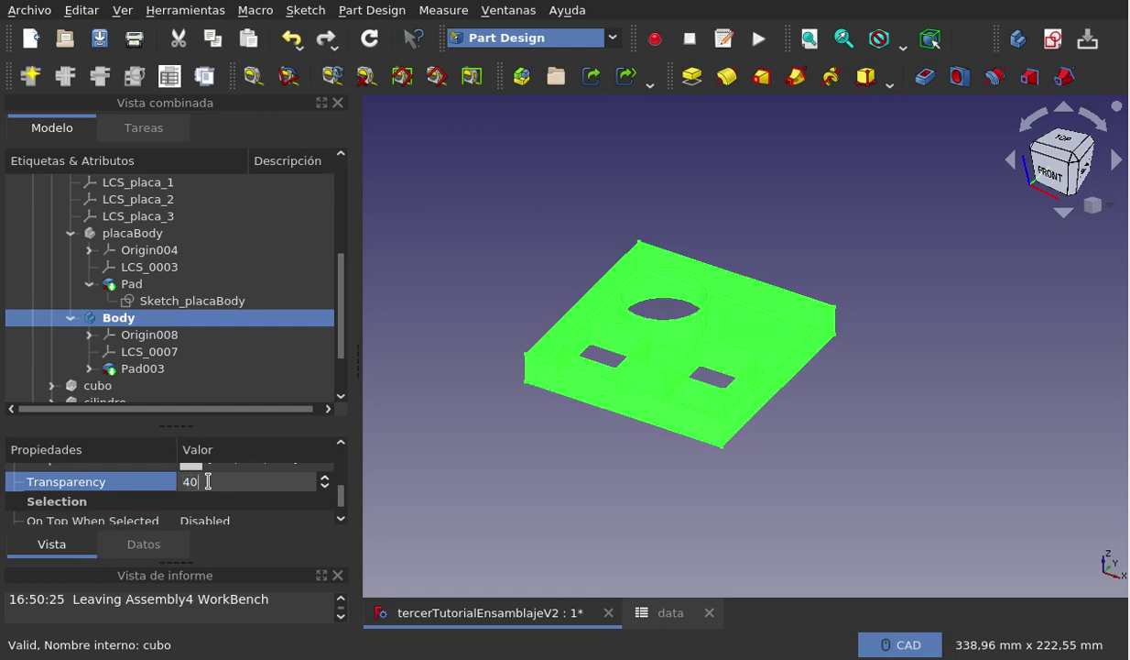
{"action": "key", "text": "Return"}
{"action": "left_click", "coordinate": [469, 270]}
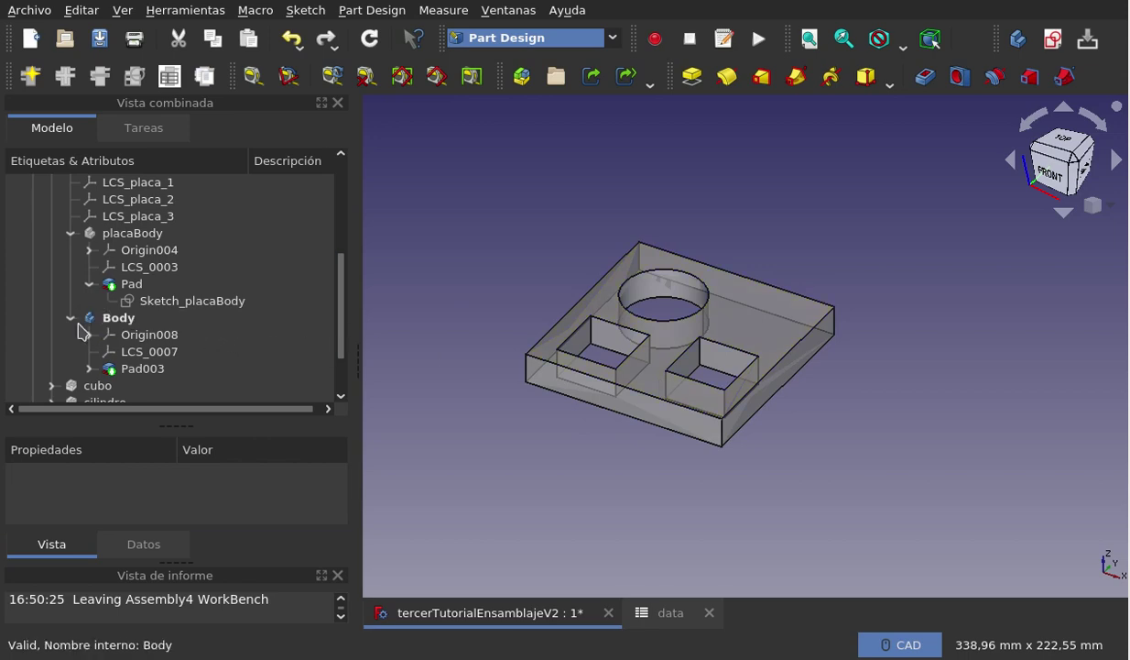
Delete the separate new Body with Borrar, keeping placaBody, cubo, cilindro and Part
{"action": "left_click", "coordinate": [72, 317]}
{"action": "left_click", "coordinate": [117, 319]}
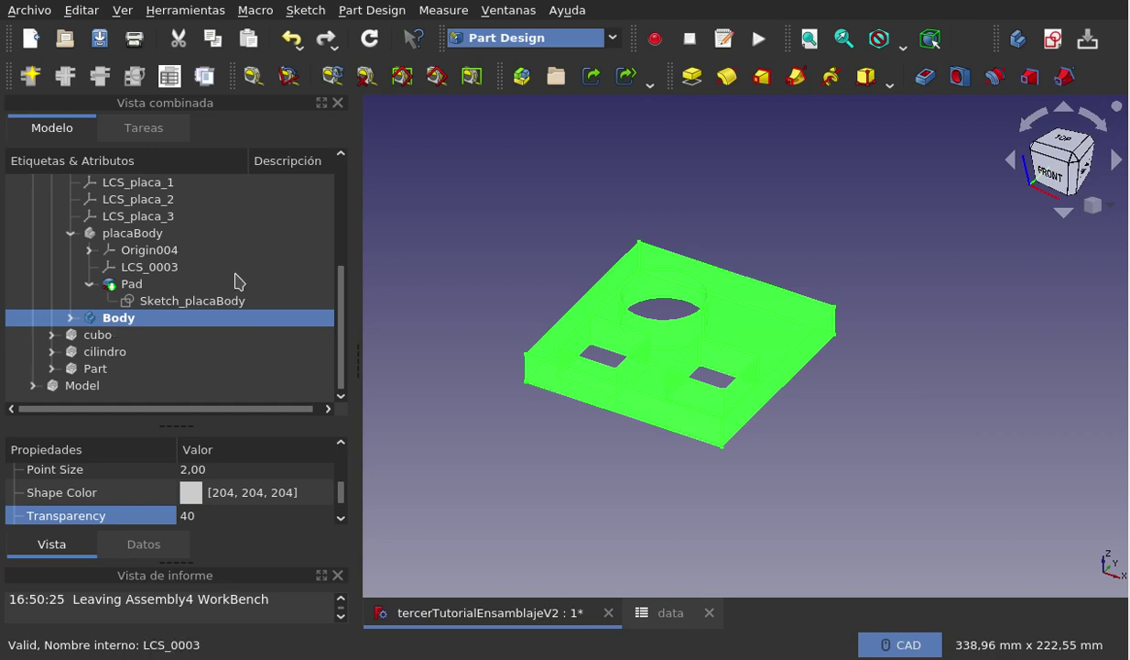
{"action": "scroll", "coordinate": [235, 281], "scroll_direction": "up", "scroll_amount": 2}
{"action": "scroll", "coordinate": [235, 281], "scroll_direction": "down", "scroll_amount": 2}
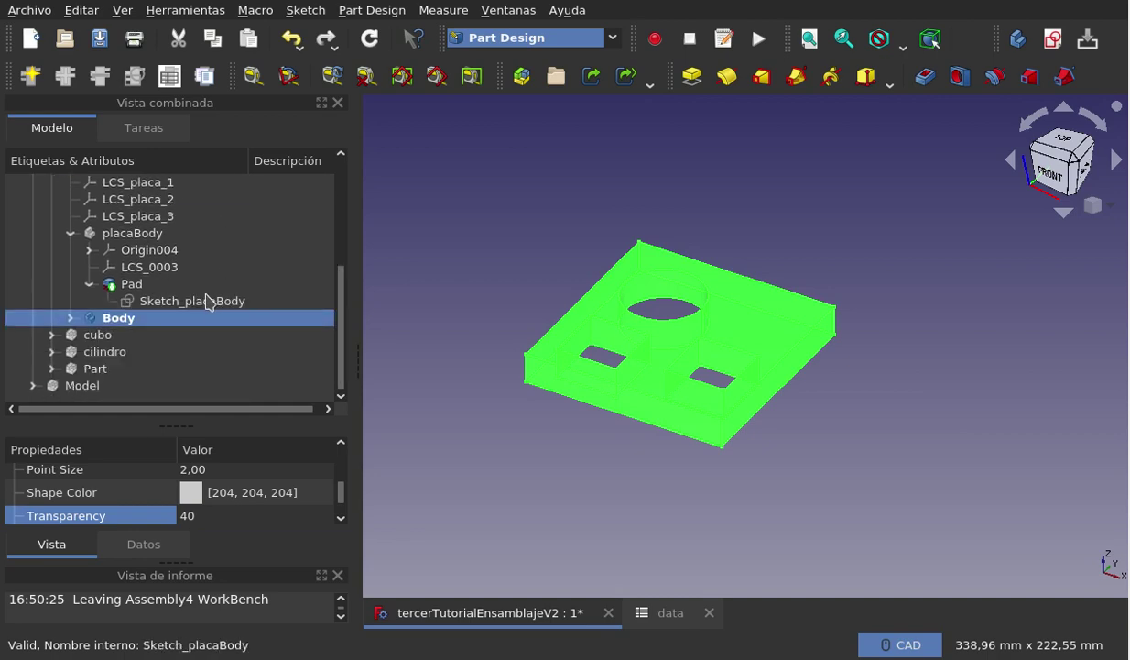
{"action": "left_click", "coordinate": [148, 236]}
{"action": "left_click", "coordinate": [138, 320]}
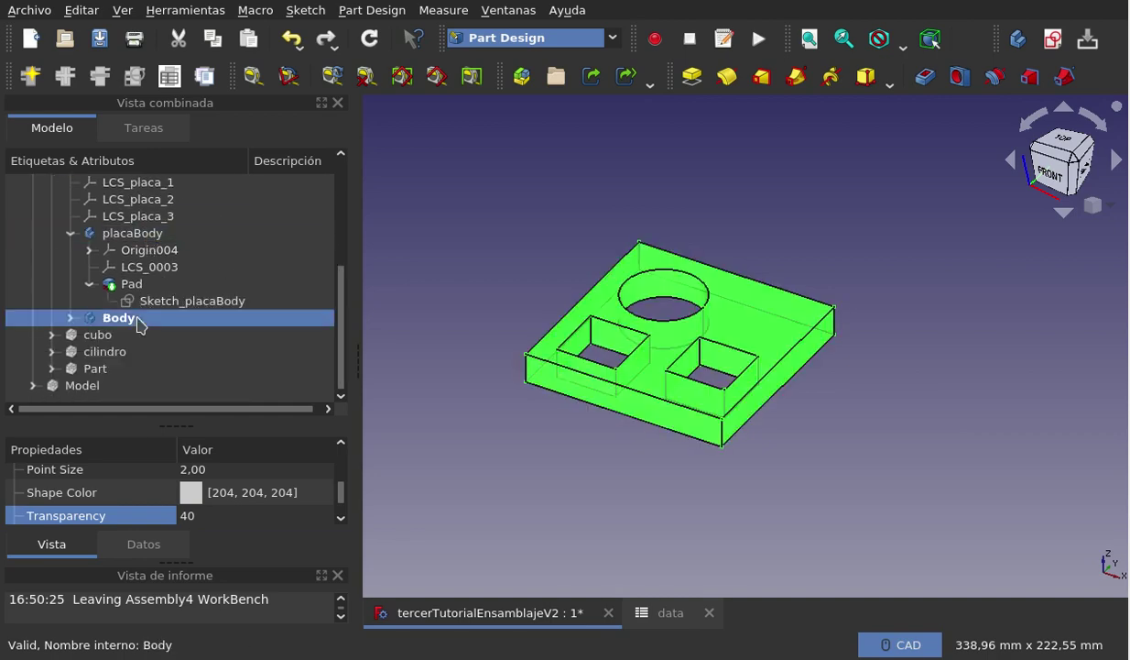
{"action": "left_click", "coordinate": [139, 324]}
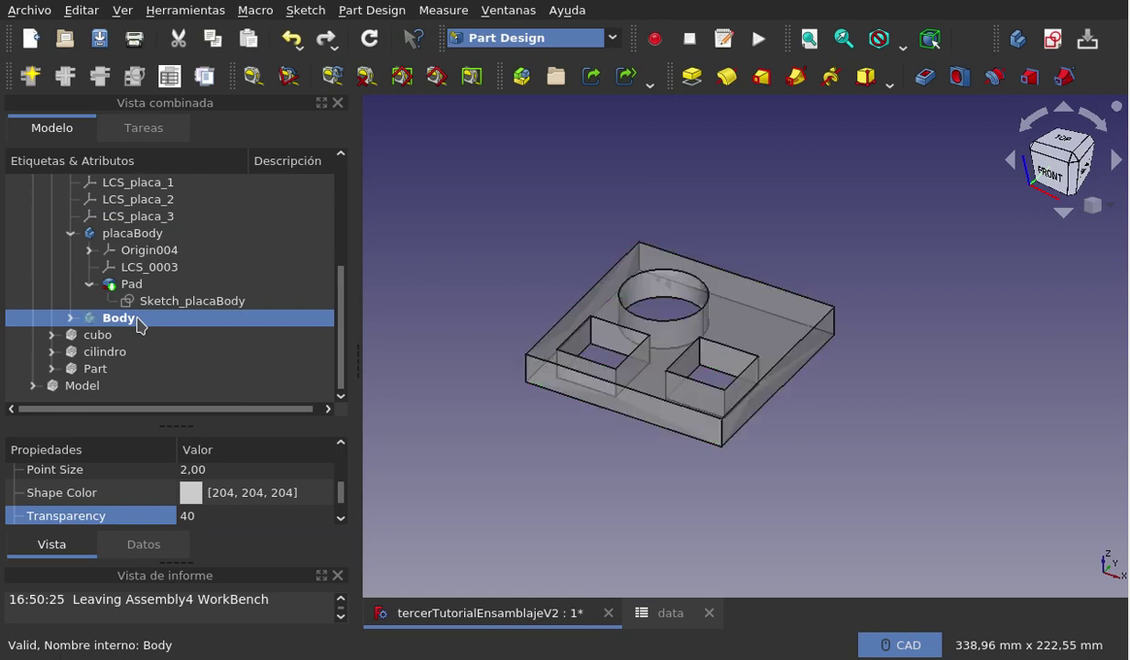
{"action": "left_click", "coordinate": [140, 236]}
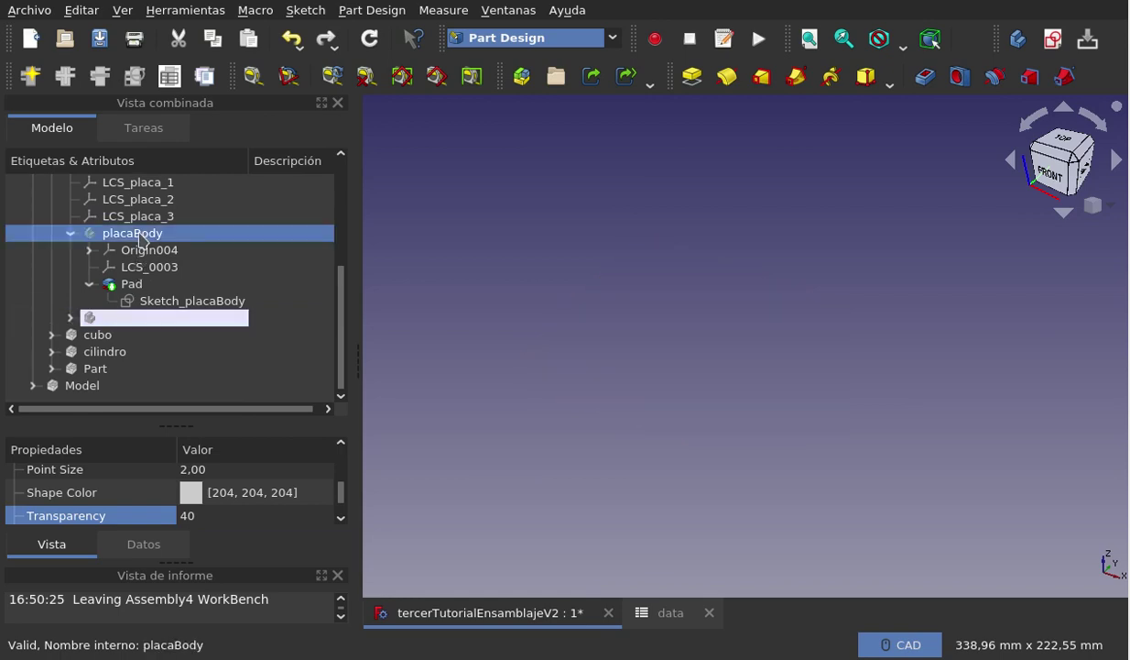
{"action": "left_click", "coordinate": [123, 318]}
{"action": "right_click", "coordinate": [122, 320]}
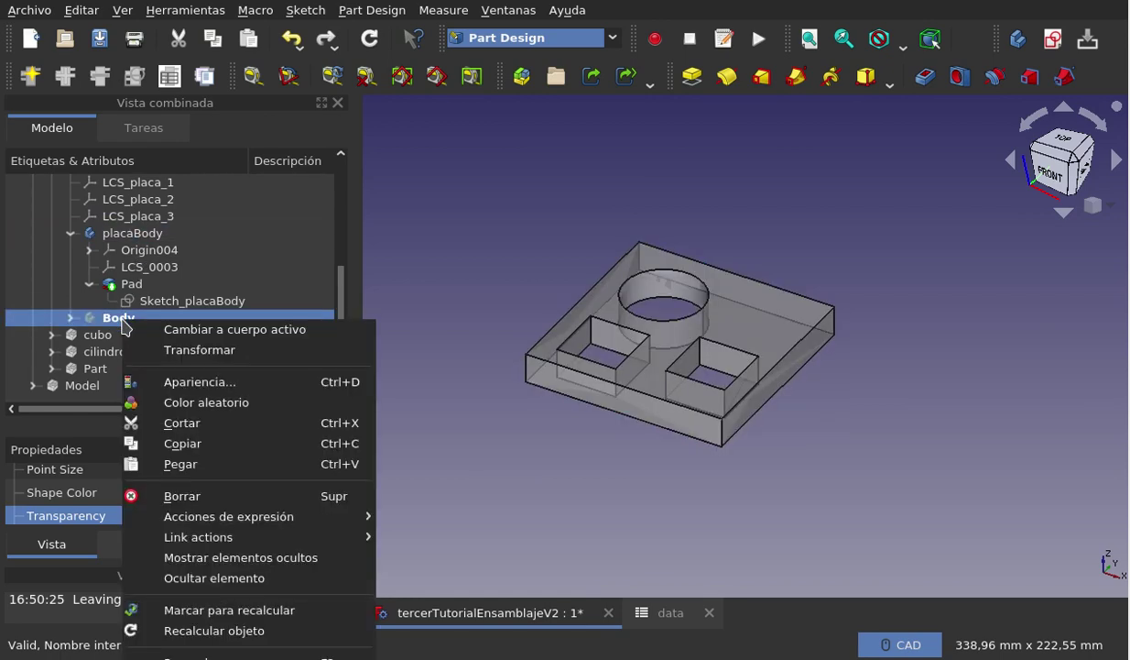
{"action": "left_click", "coordinate": [214, 497]}
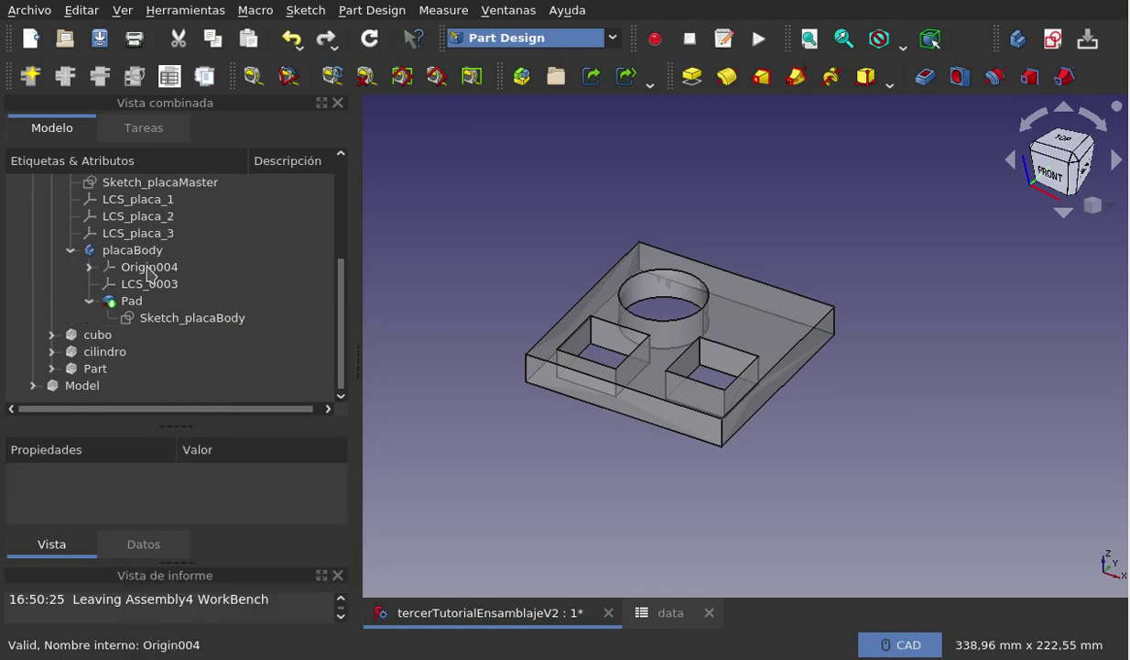